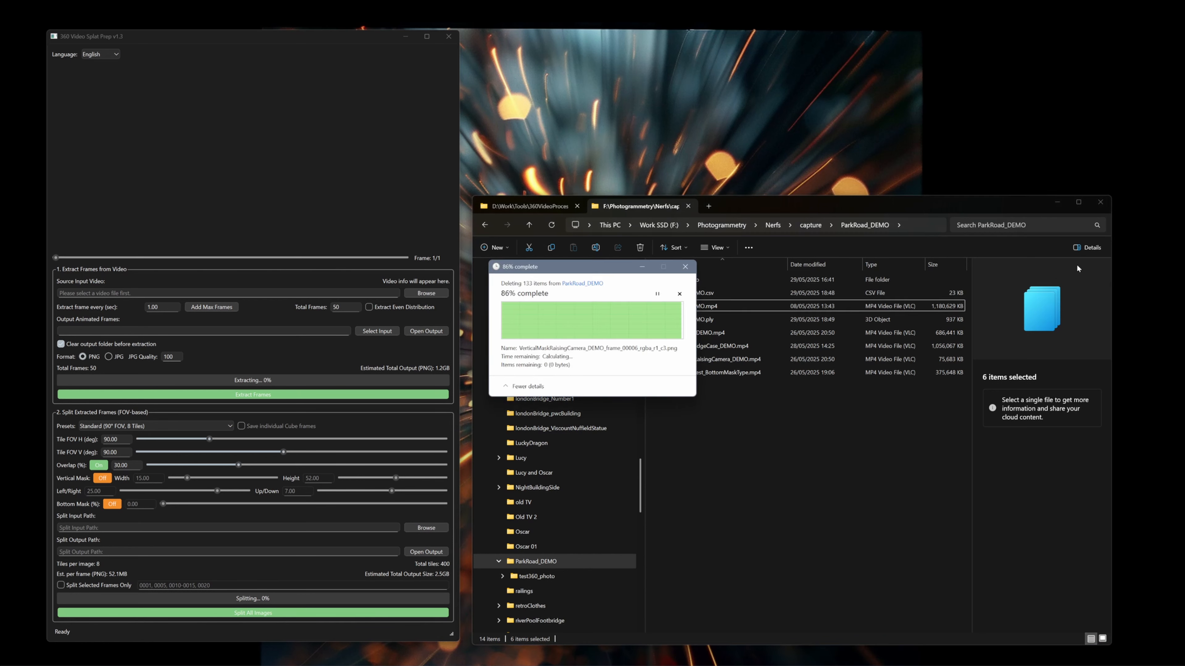
left_click(94, 68)
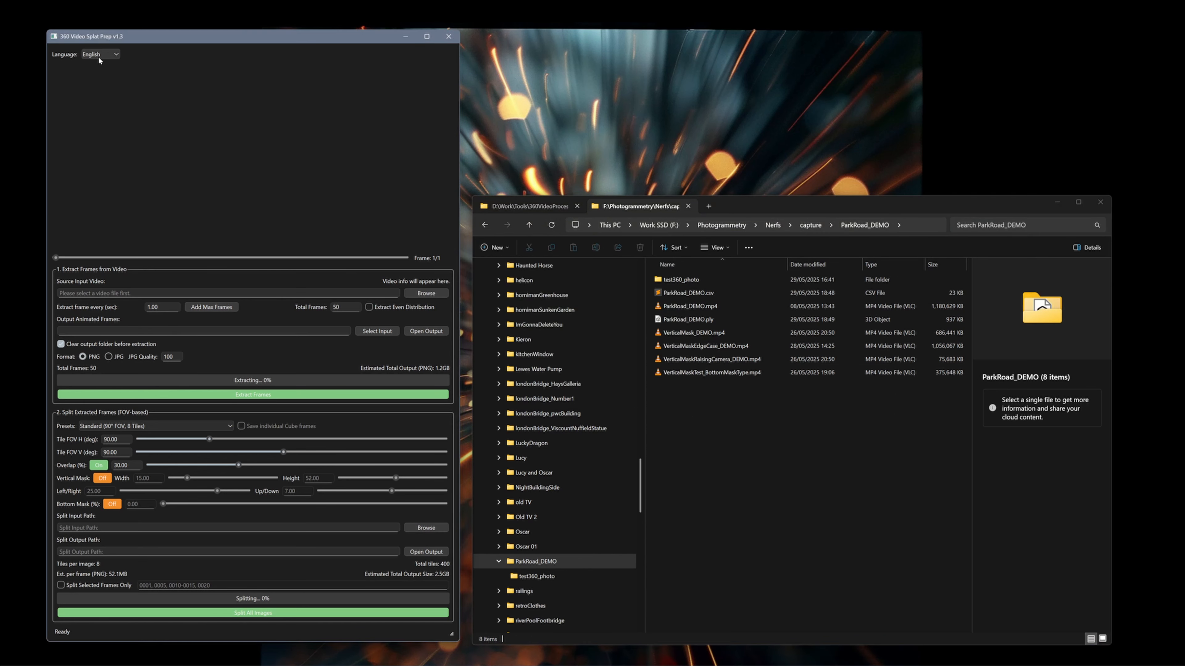
left_click(91, 53)
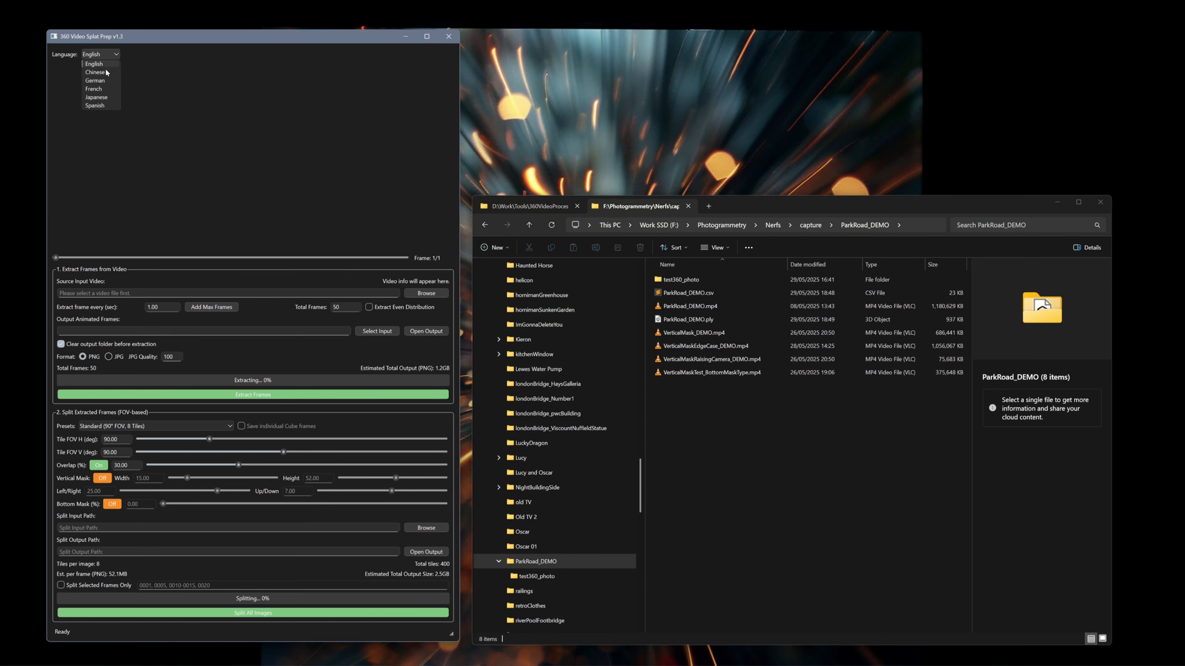
left_click(298, 111)
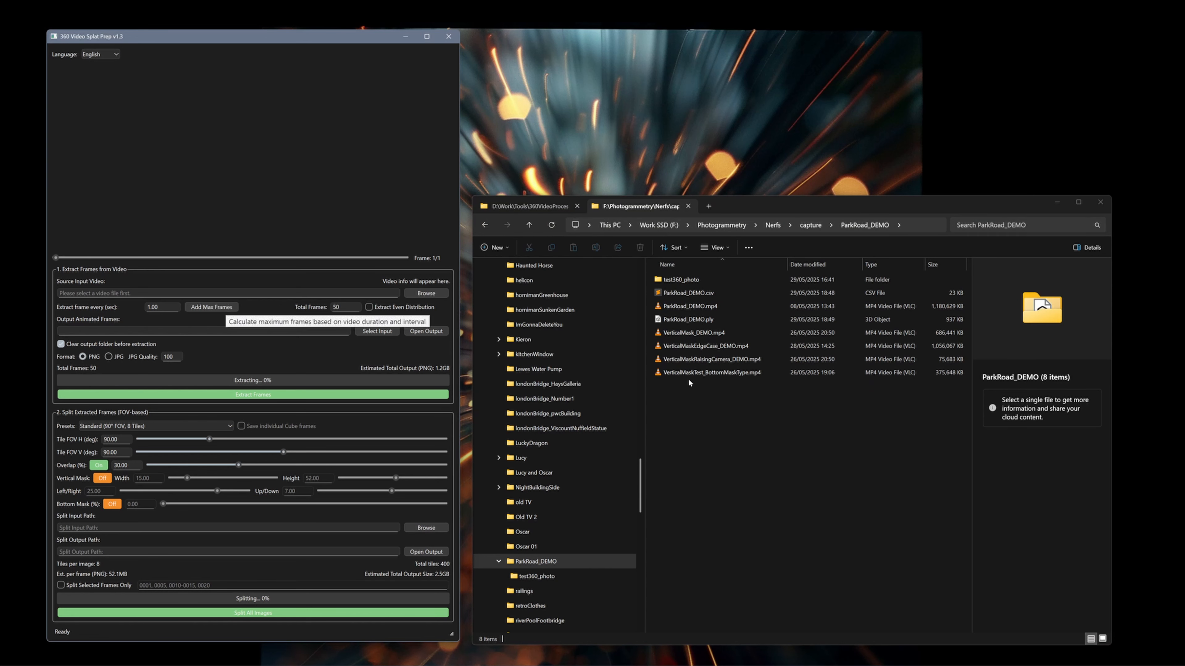
Step: Load ParkRoad_DEMO.mp4 as the source video and extract 10 frames from it
left_click(711, 308)
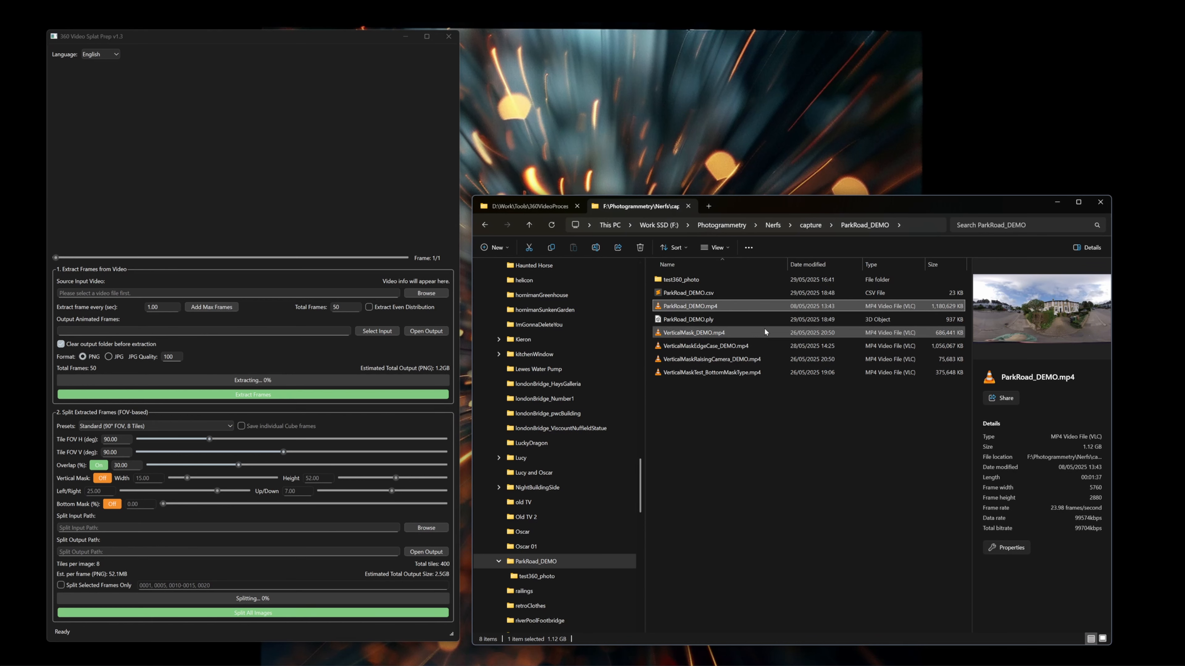
left_click_drag(690, 306, 242, 180)
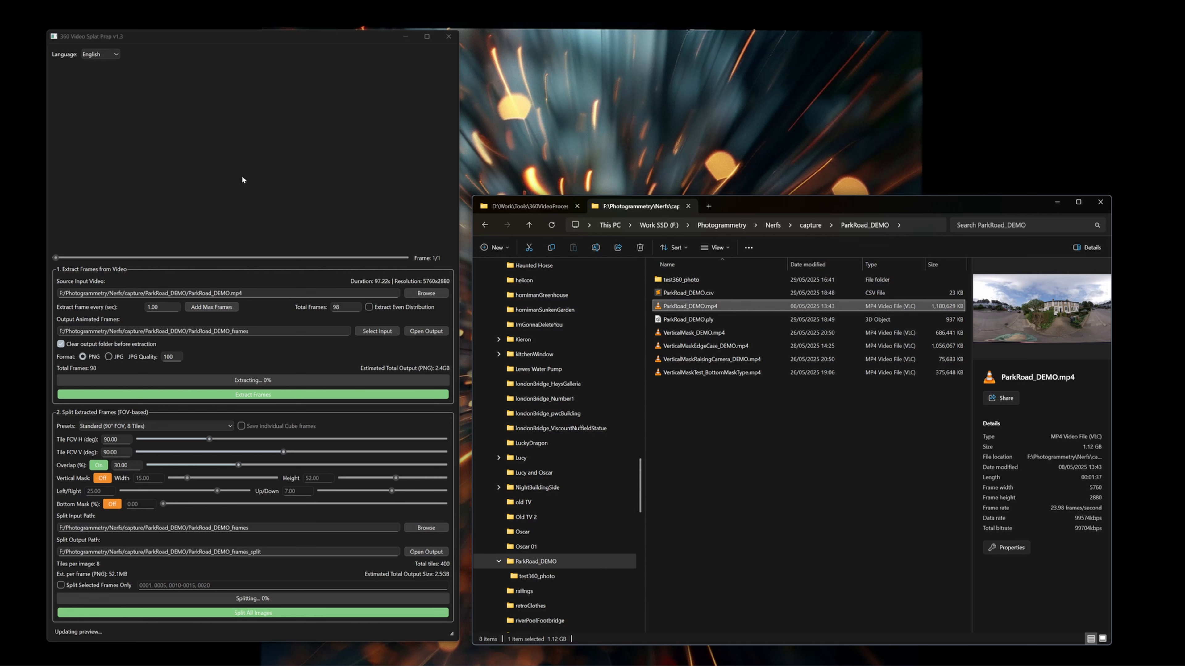
left_click(360, 310)
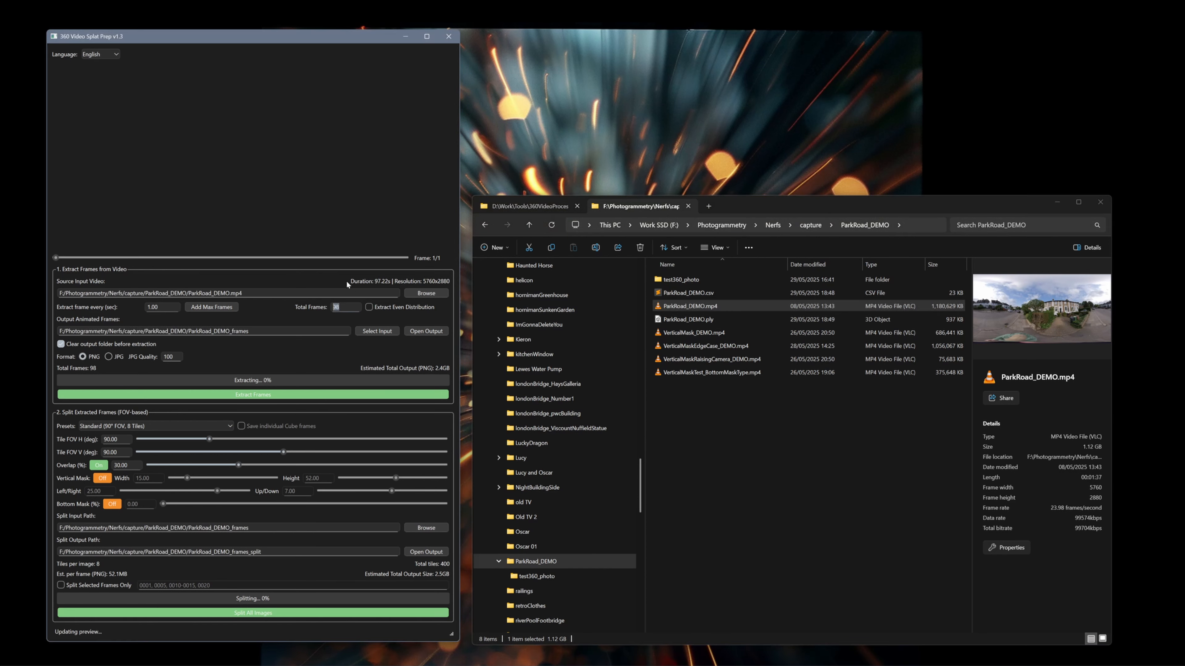
type("10")
left_click(245, 397)
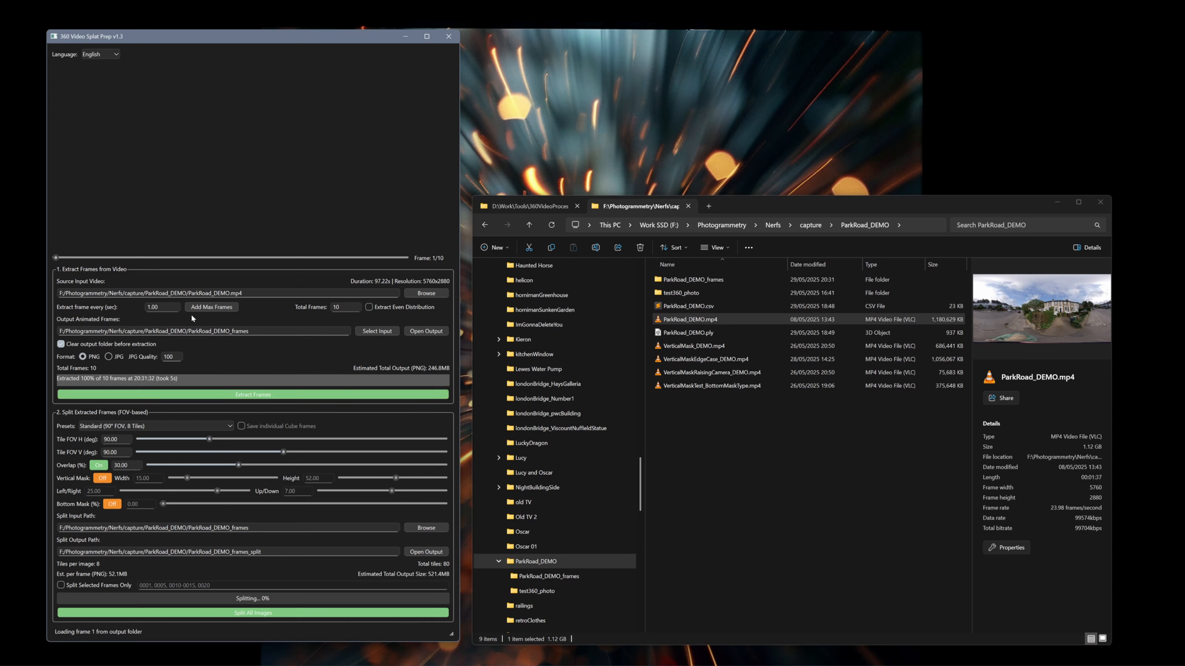
Step: Look inside the ParkRoad_DEMO_frames output folder and return to the ParkRoad_DEMO folder
left_click(154, 308)
double_click(154, 308)
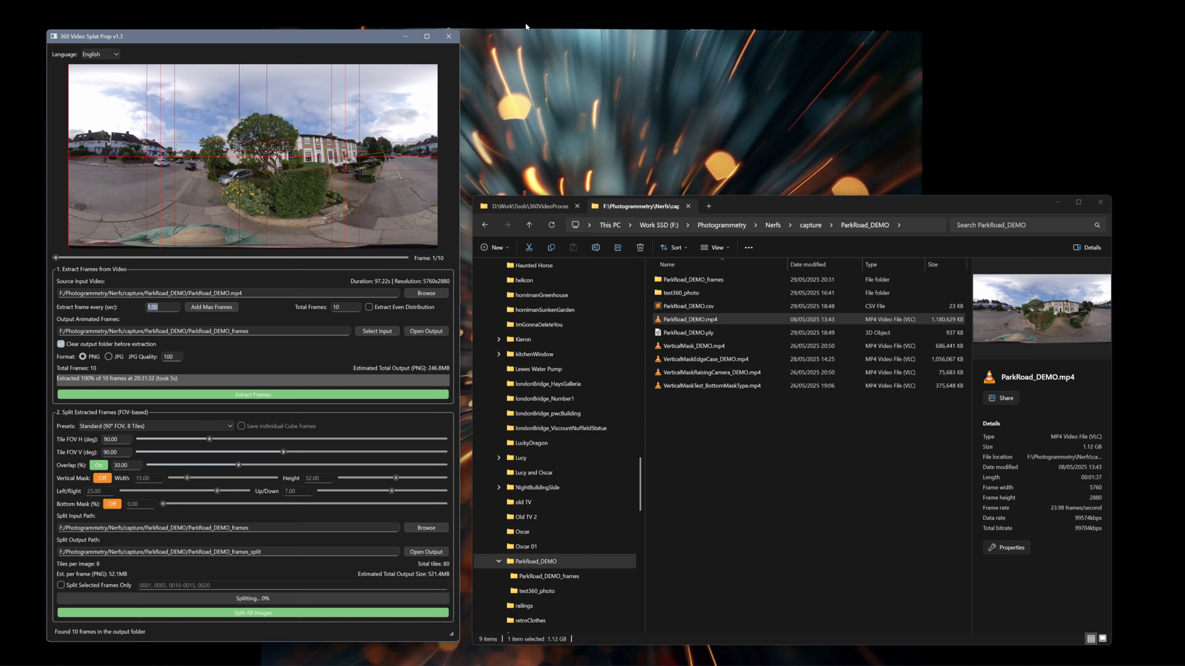
double_click(693, 279)
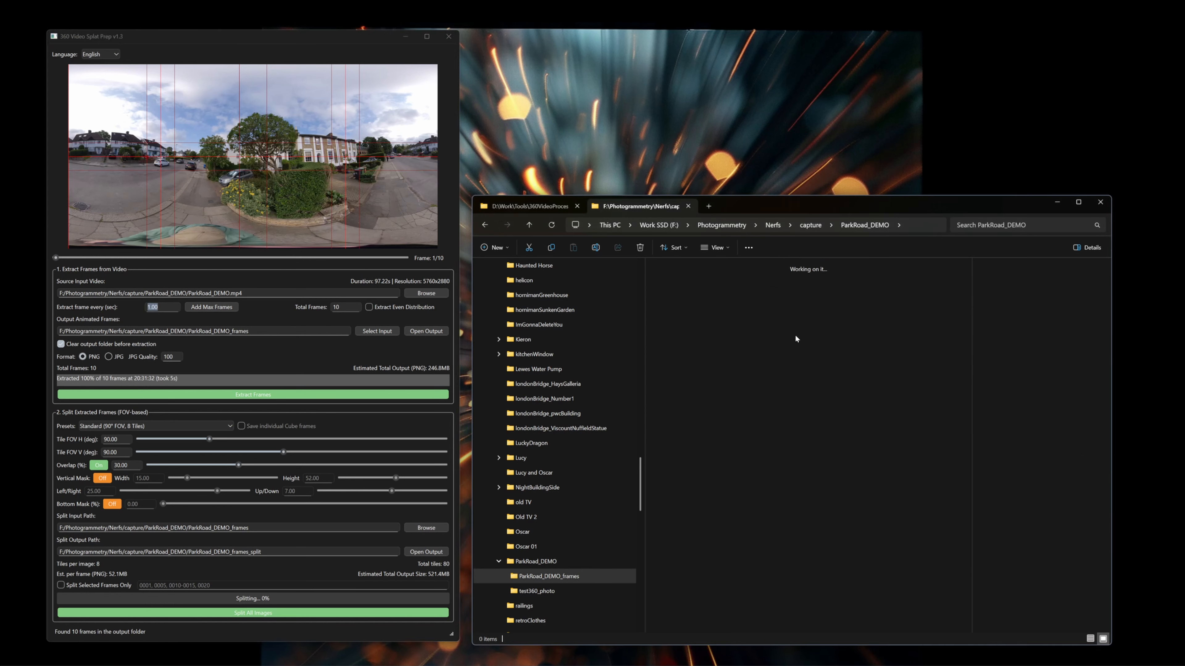
left_click(784, 226)
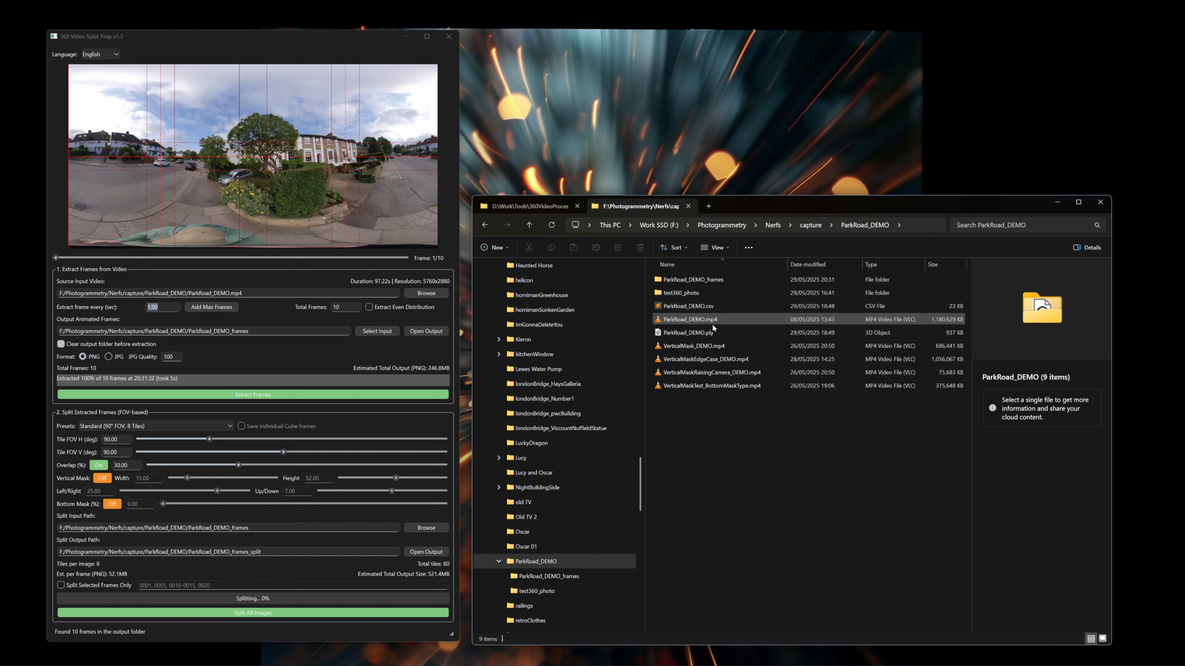
Step: Load the ParkRoad_DEMO_frames folder as the frame source and scrub the preview through to the last frame
mouse_move(713, 326)
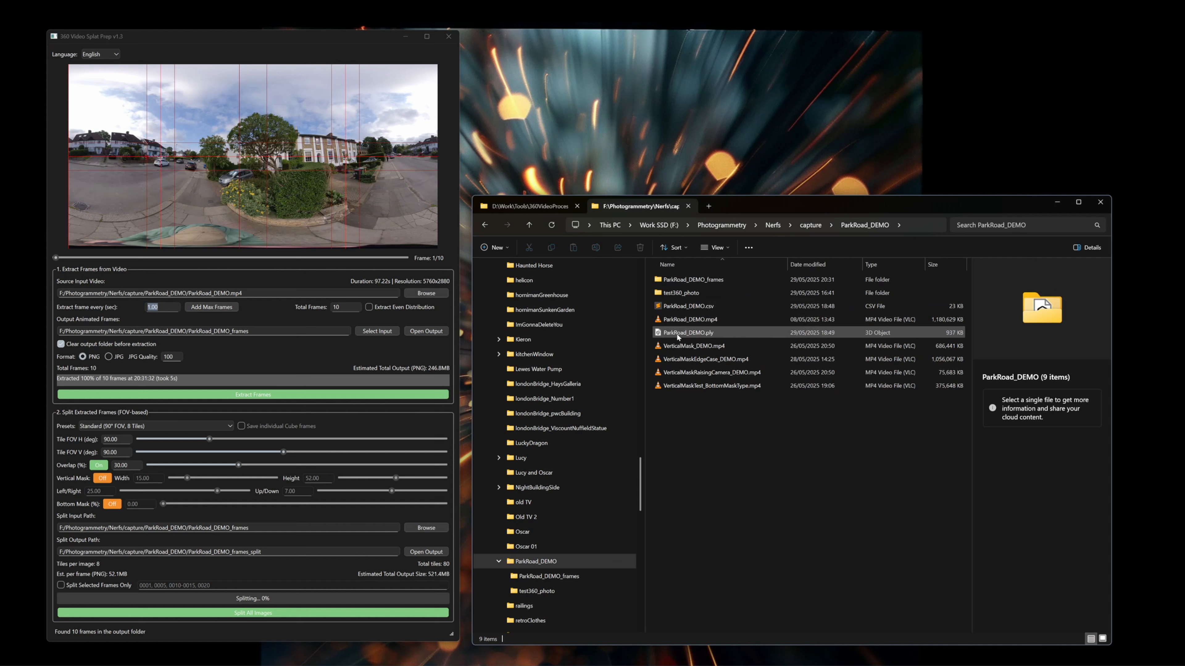
left_click(717, 282)
left_click_drag(721, 281, 241, 353)
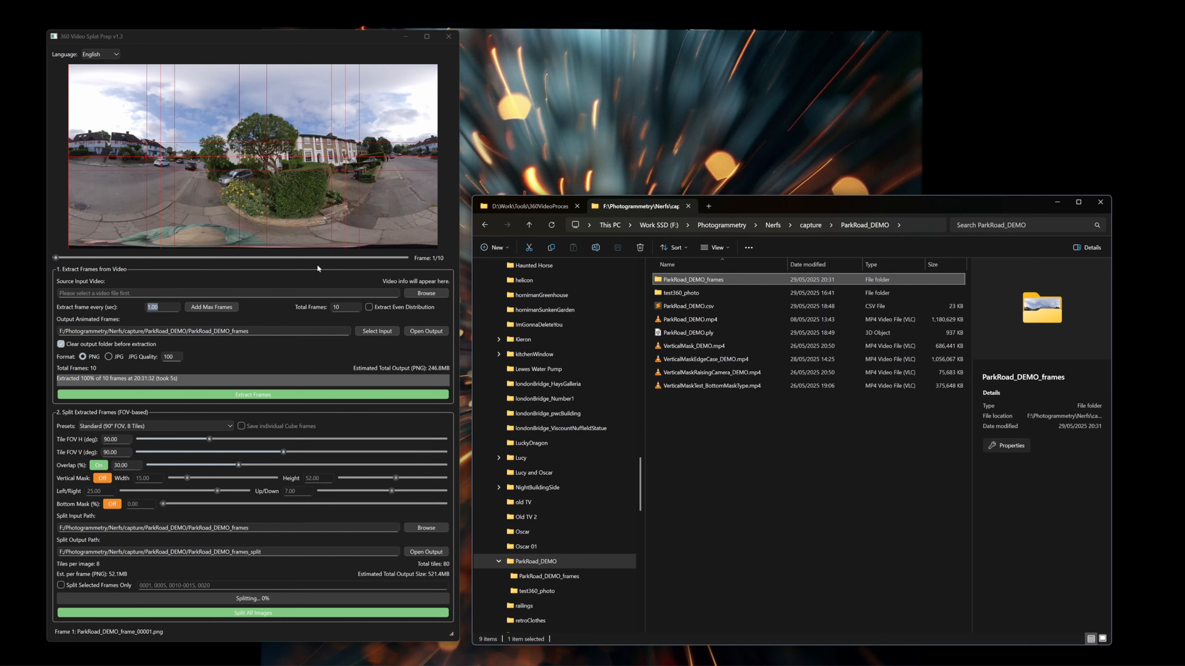
left_click_drag(61, 260, 408, 262)
Step: Load the test360_photo folder as the image source for splitting
left_click(702, 294)
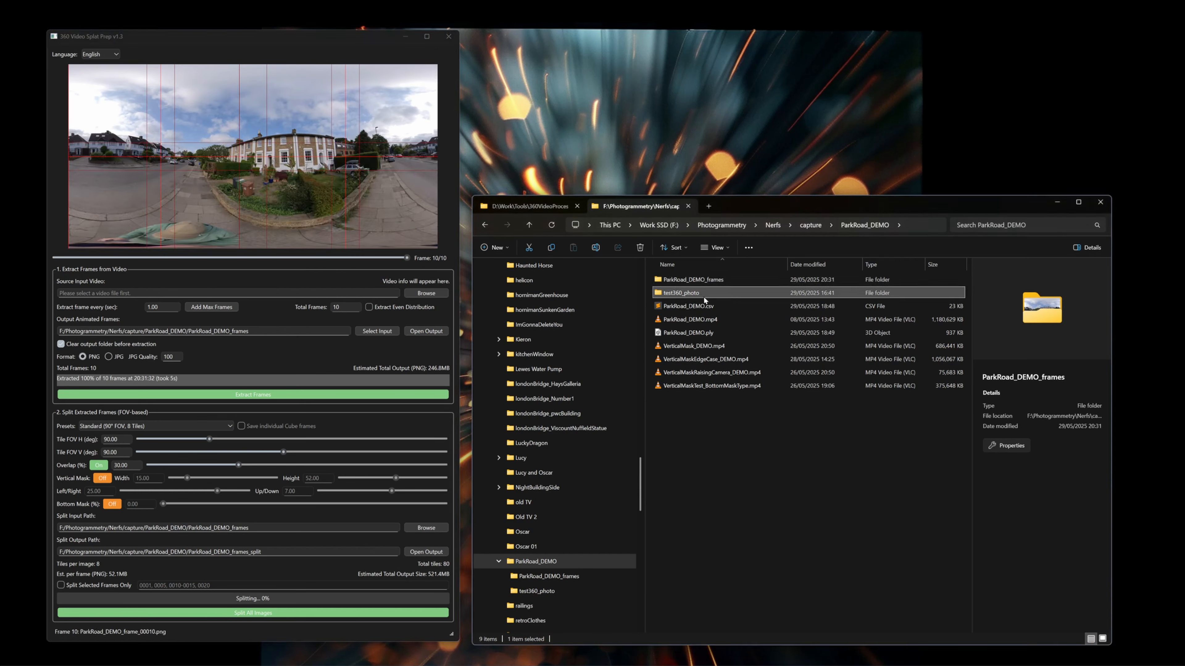
left_click_drag(700, 294, 223, 227)
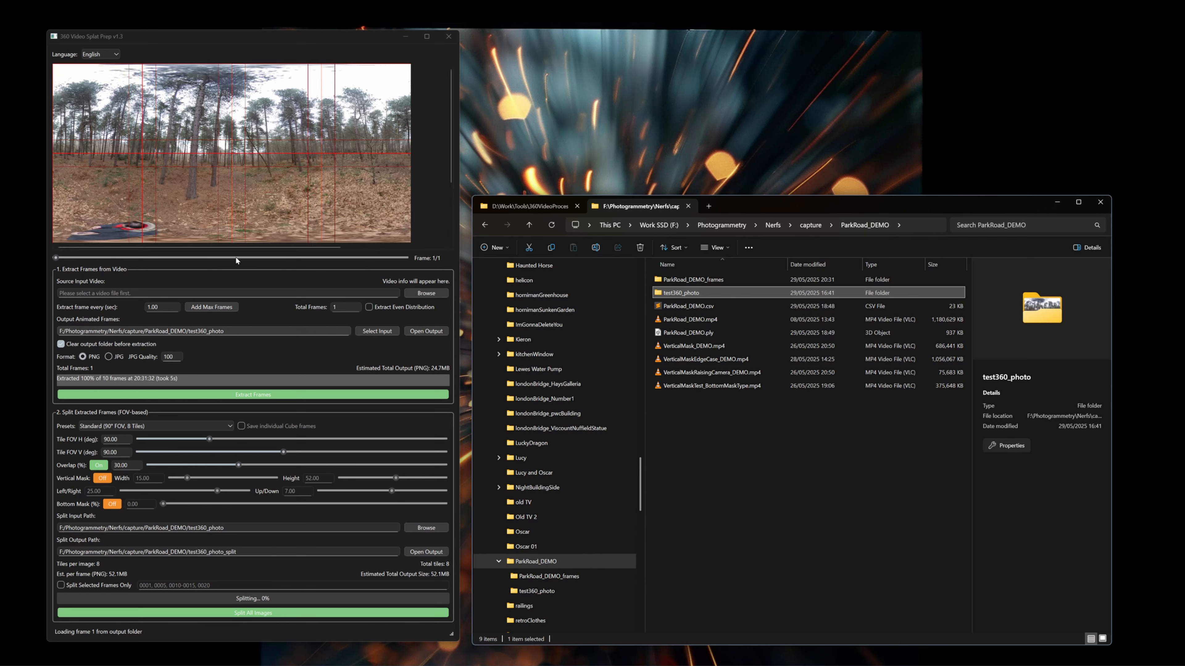
Step: Apply the Quick Preview split preset with 45% overlap and 15% mask, and raise the overlap to 56%
left_click(172, 425)
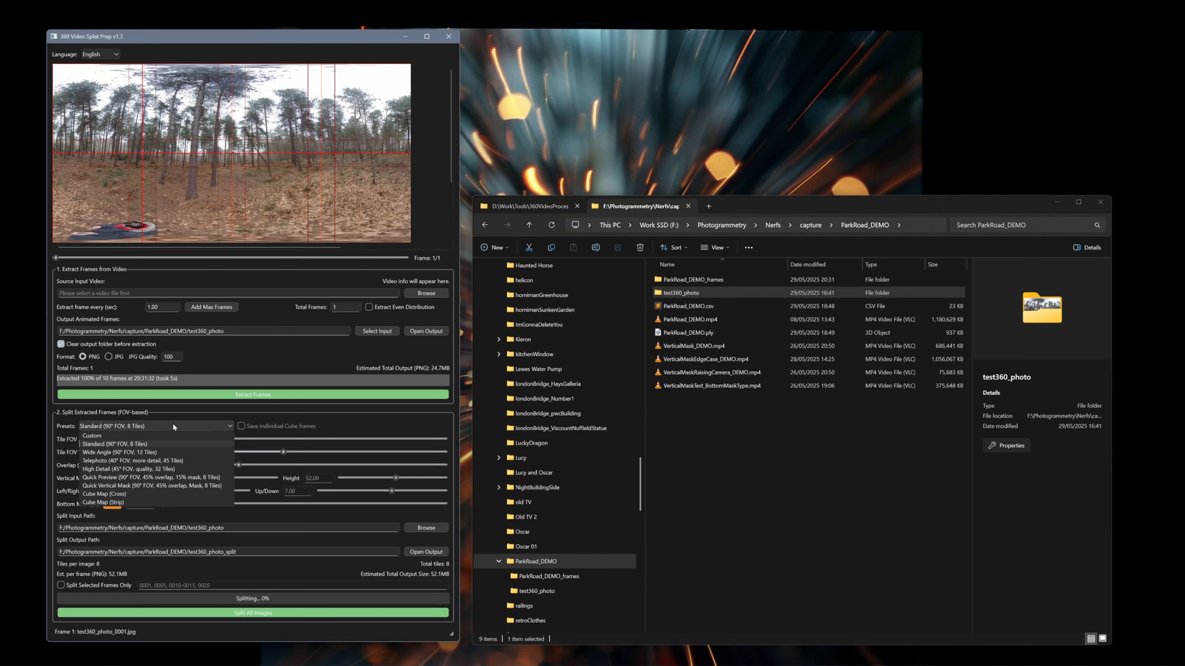
left_click(245, 354)
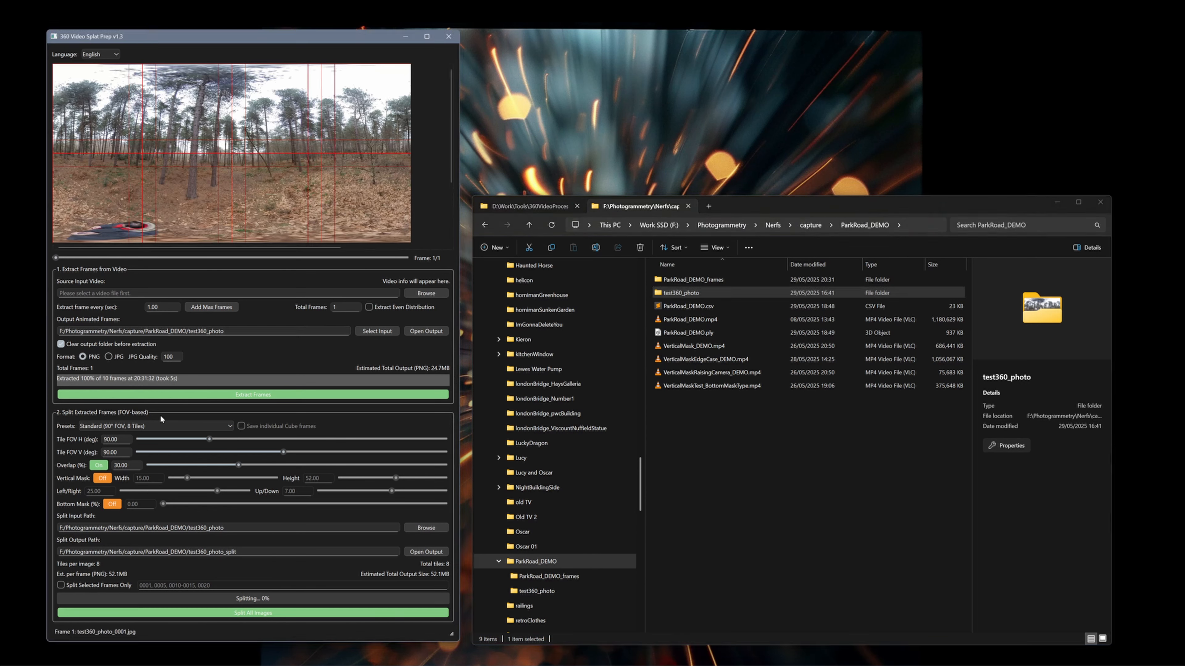
left_click(152, 424)
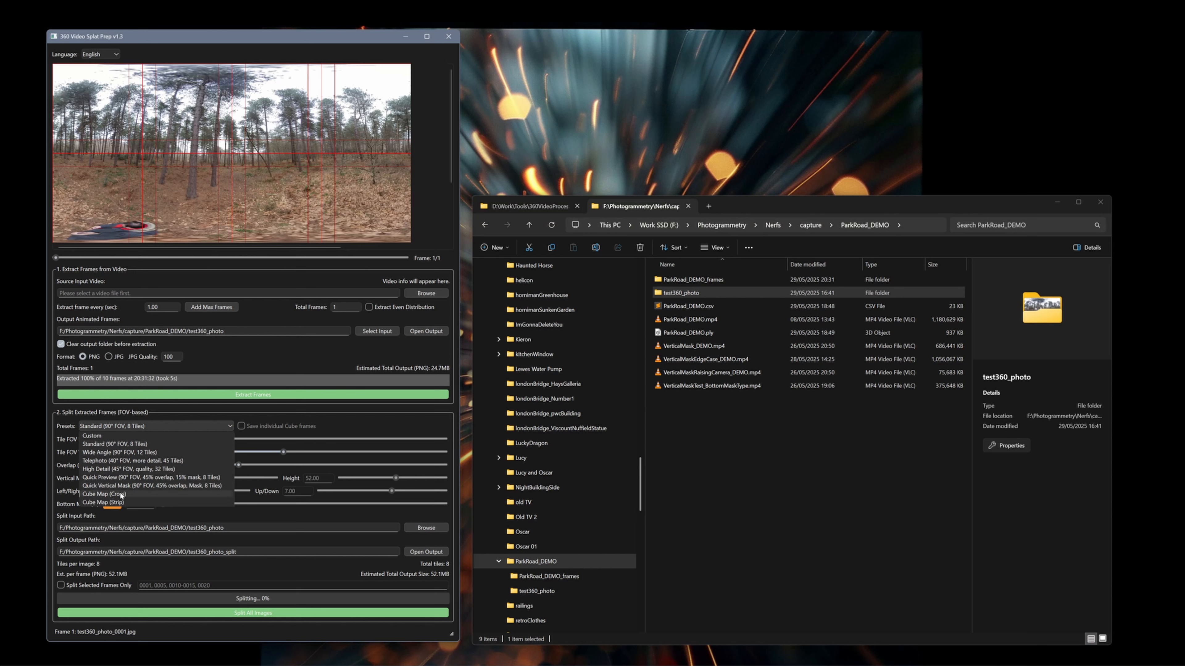
left_click(151, 477)
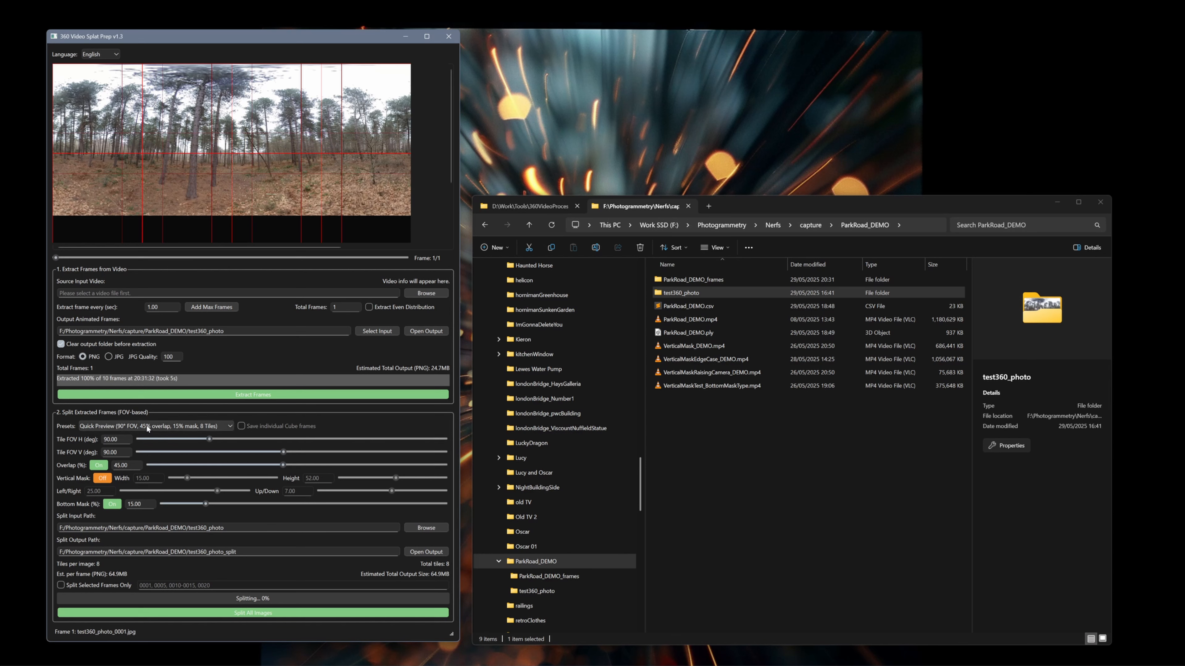
left_click_drag(283, 466, 311, 469)
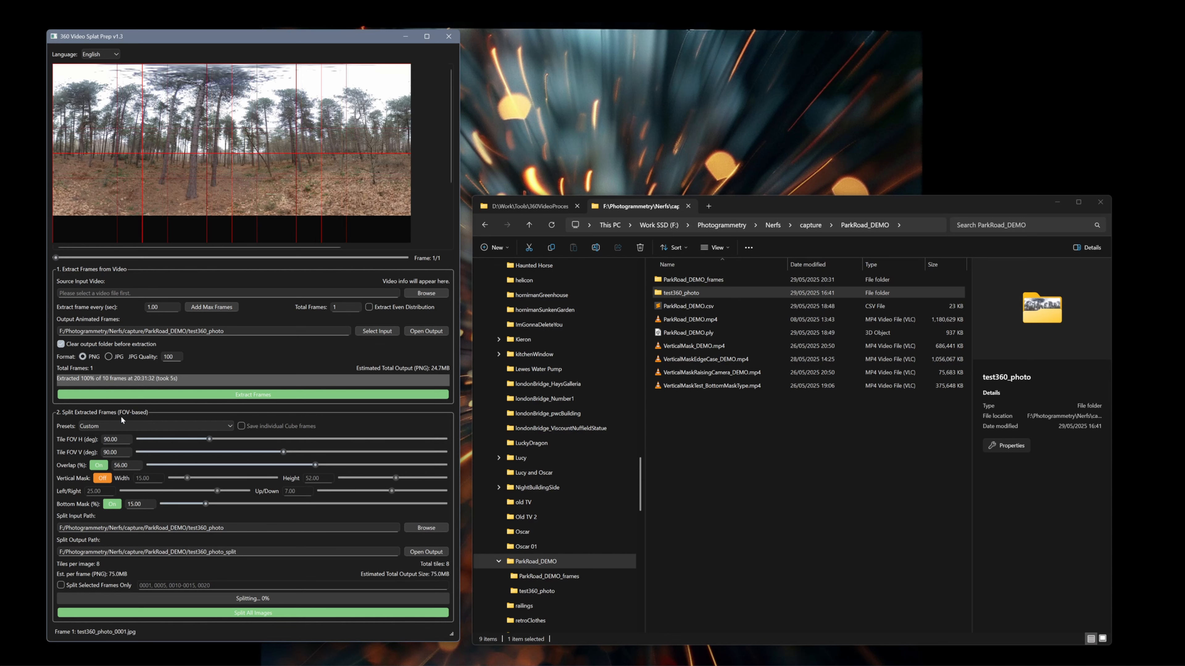
Step: Switch to the Cube Map (Cross) preset and split the test360_photo image with it
left_click(160, 425)
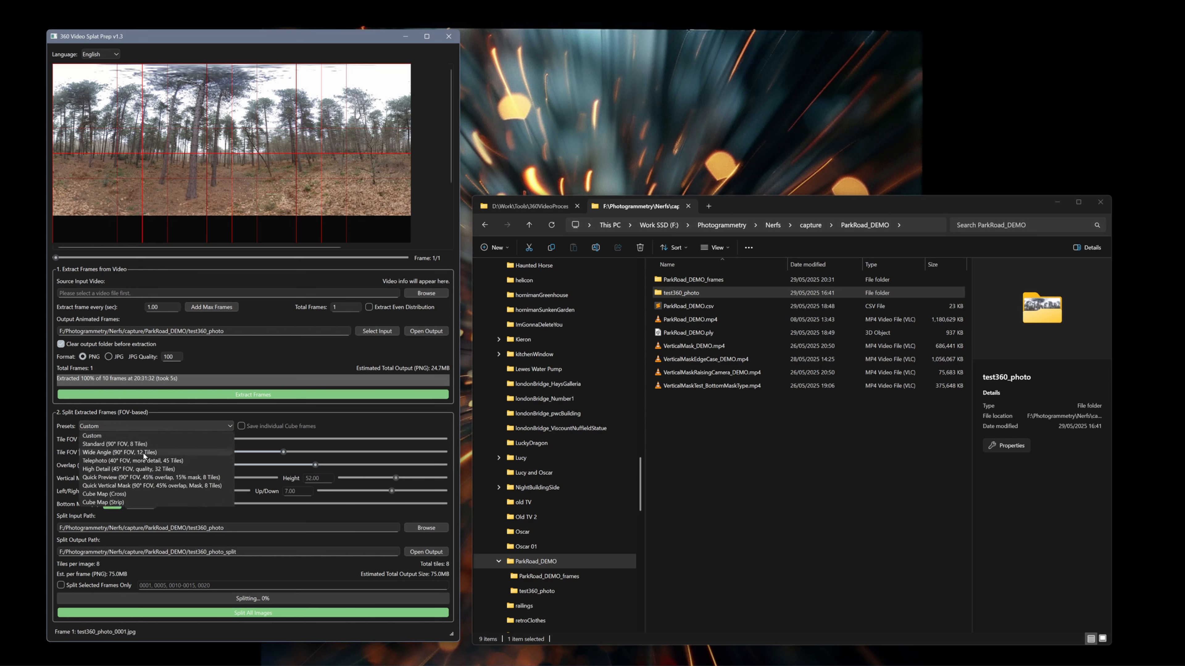
left_click(129, 492)
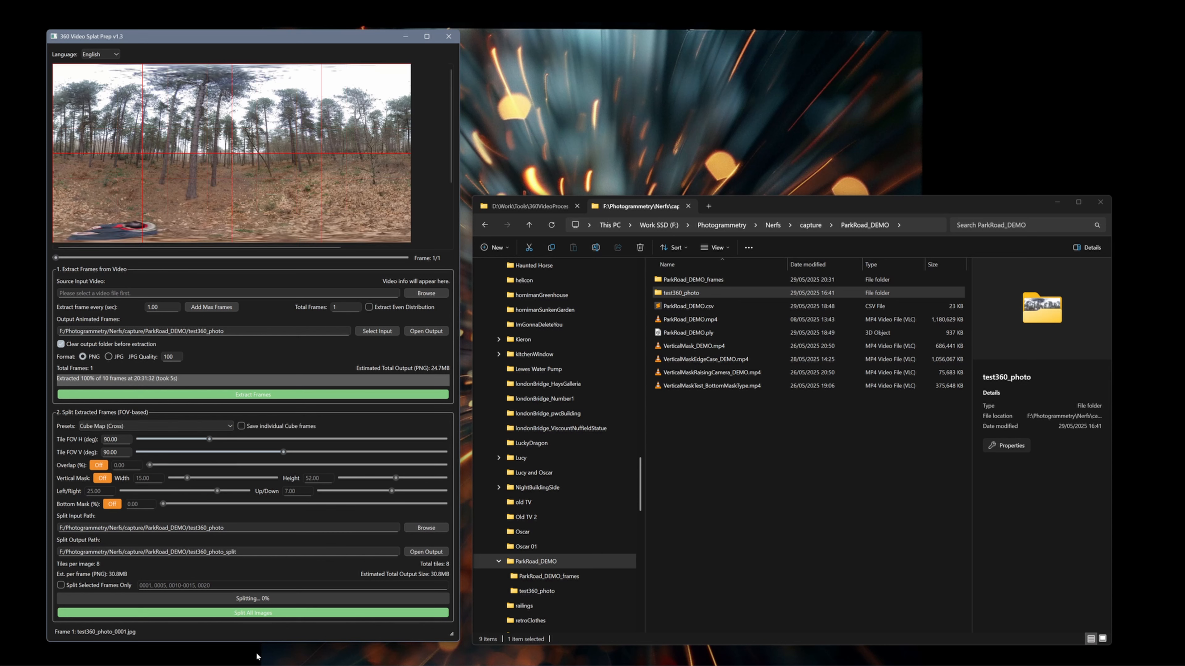
left_click(253, 614)
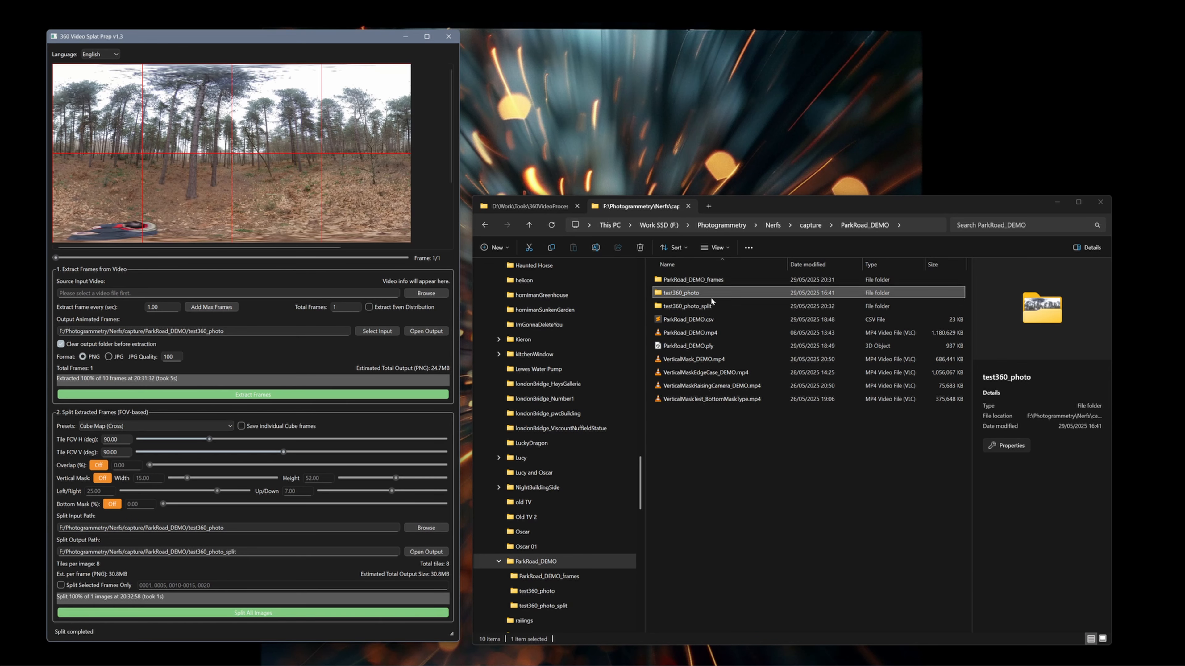
Step: View the cube map cross image in the test360_photo_split folder and close the viewer
double_click(712, 309)
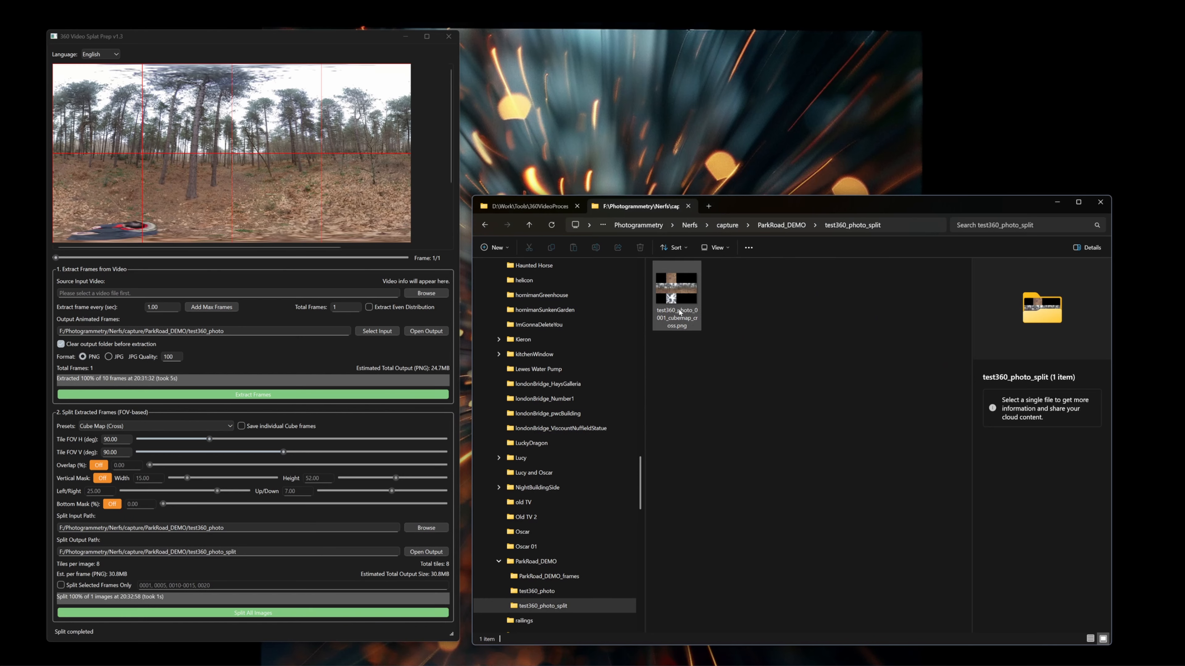
double_click(679, 299)
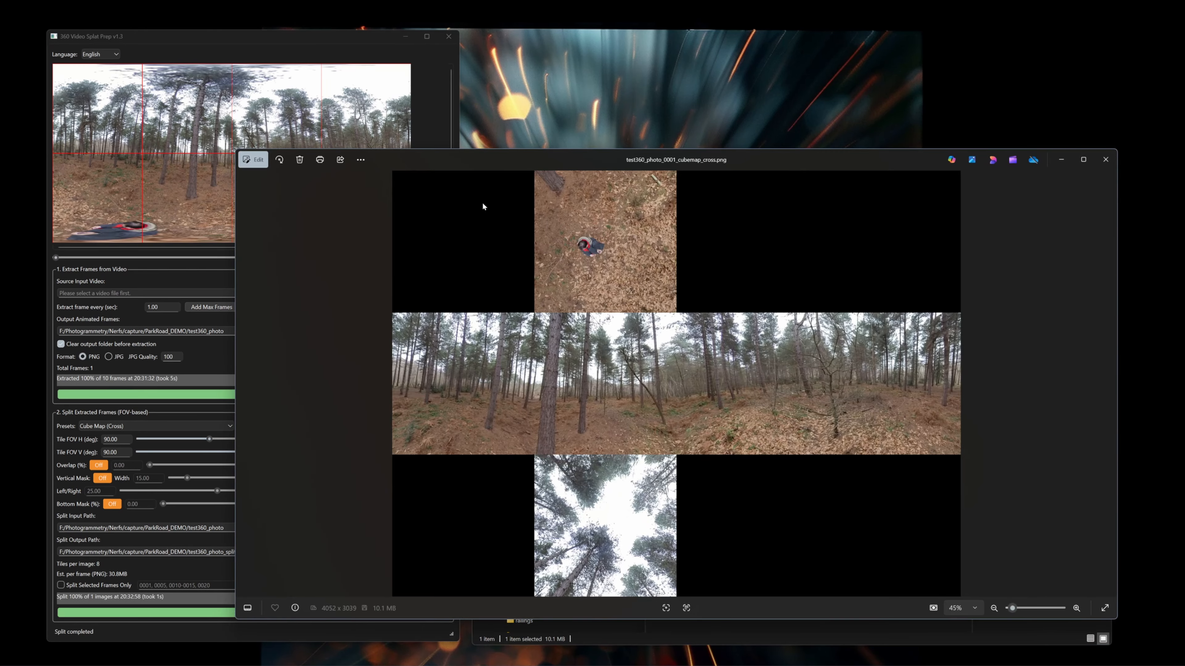
left_click(1105, 159)
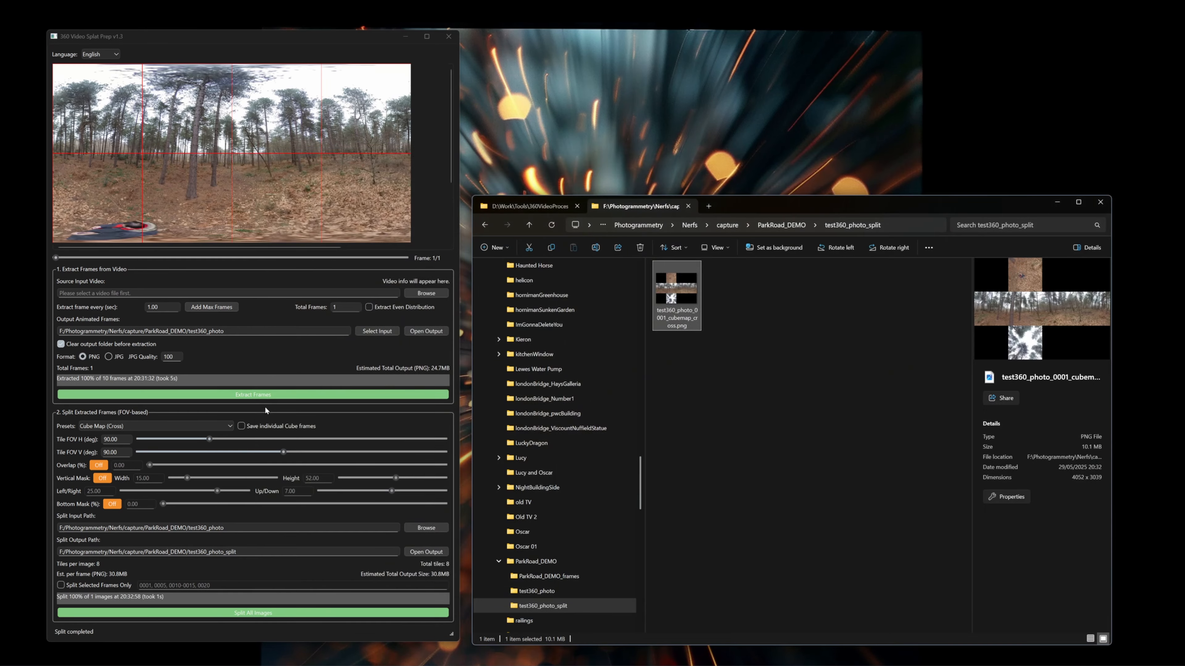
Step: Split the test360_photo image with the Cube Map (Strip) preset, saving individual cube frames, and inspect the nx face file
left_click(139, 425)
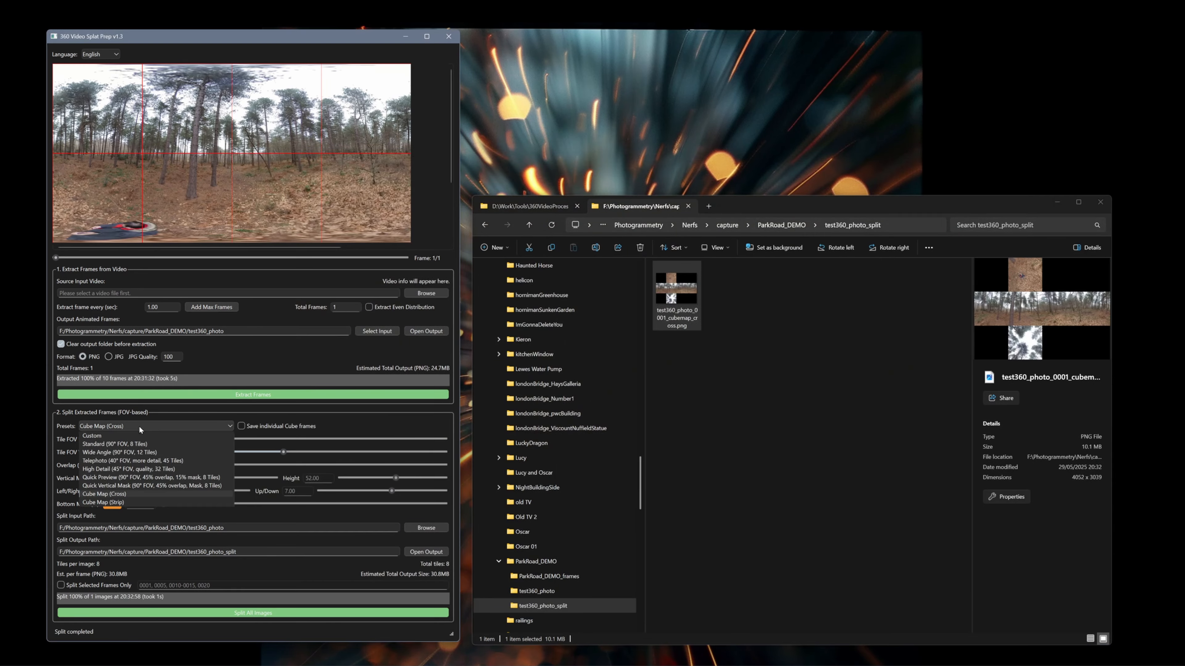
left_click(130, 503)
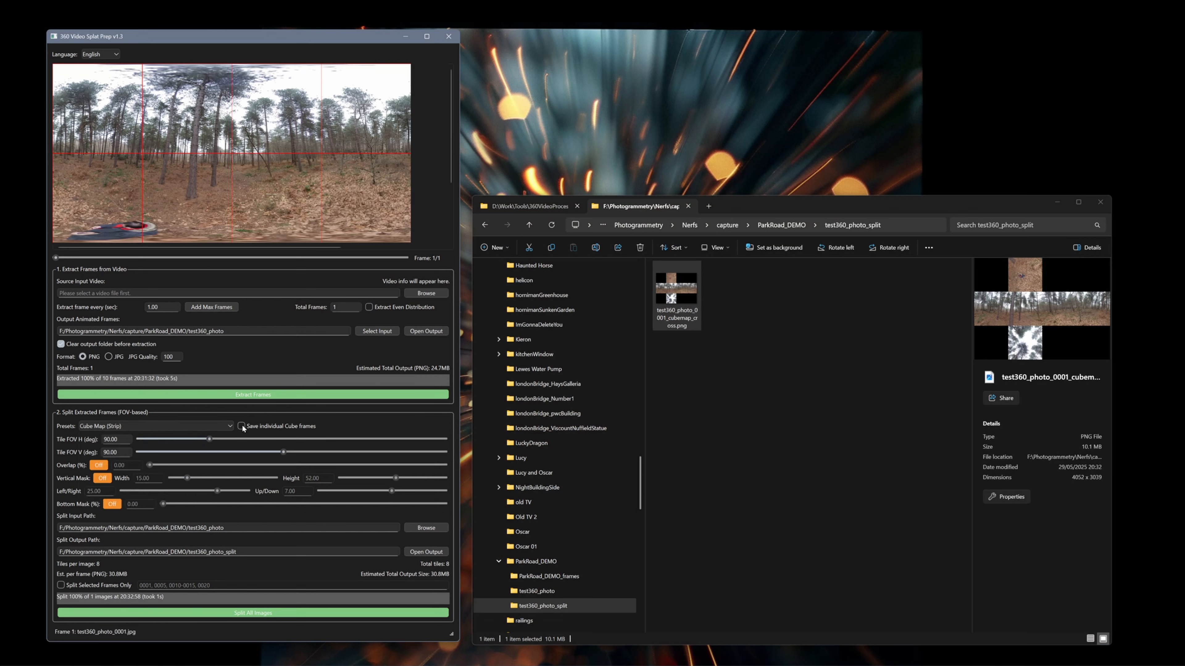
left_click(205, 613)
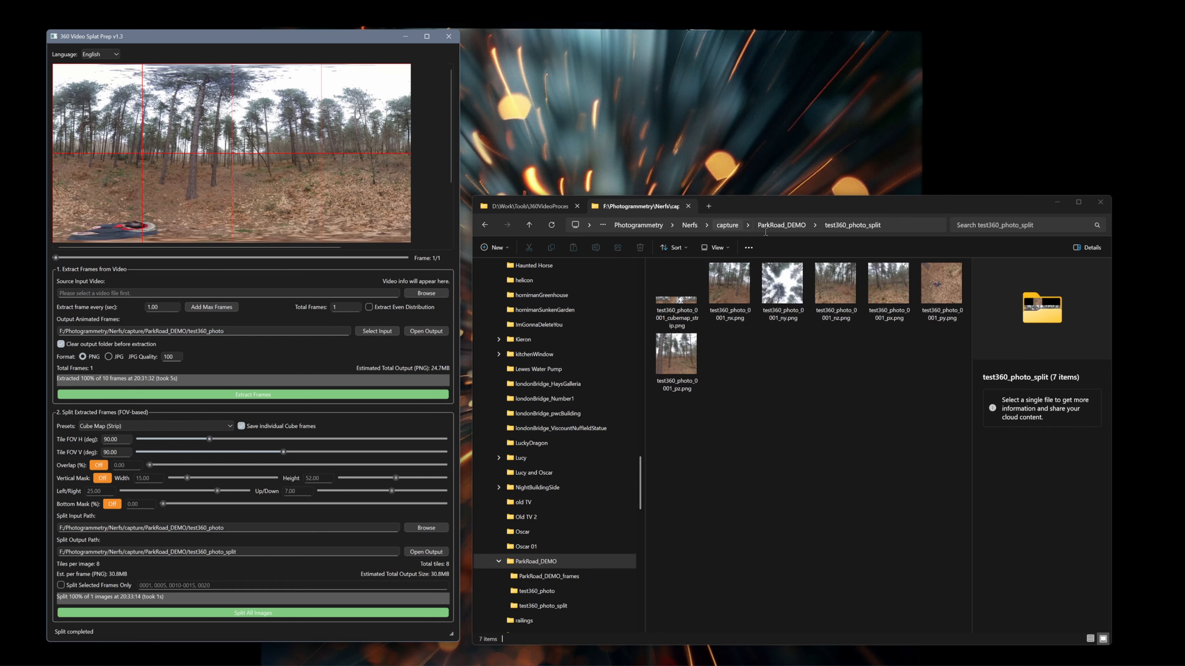
left_click(737, 298)
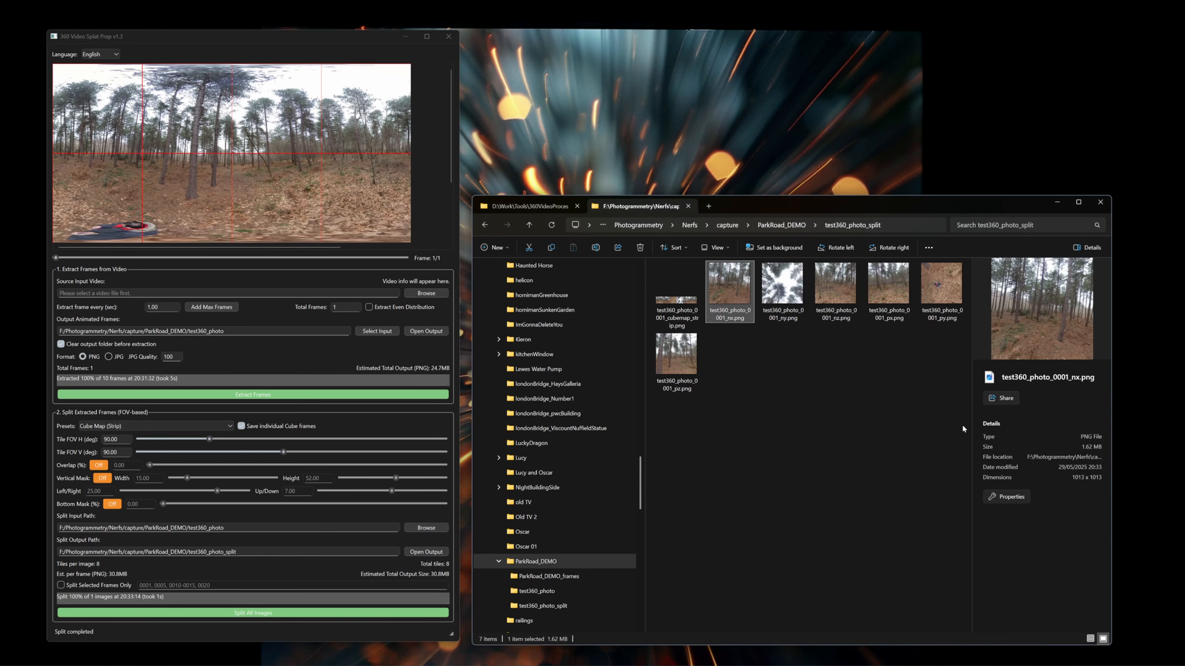
Step: Load VerticalMaskRaisingCamera_DEMO.mp4 from the ParkRoad_DEMO folder as the source video and extract its frames every 1.00 second
left_click(784, 225)
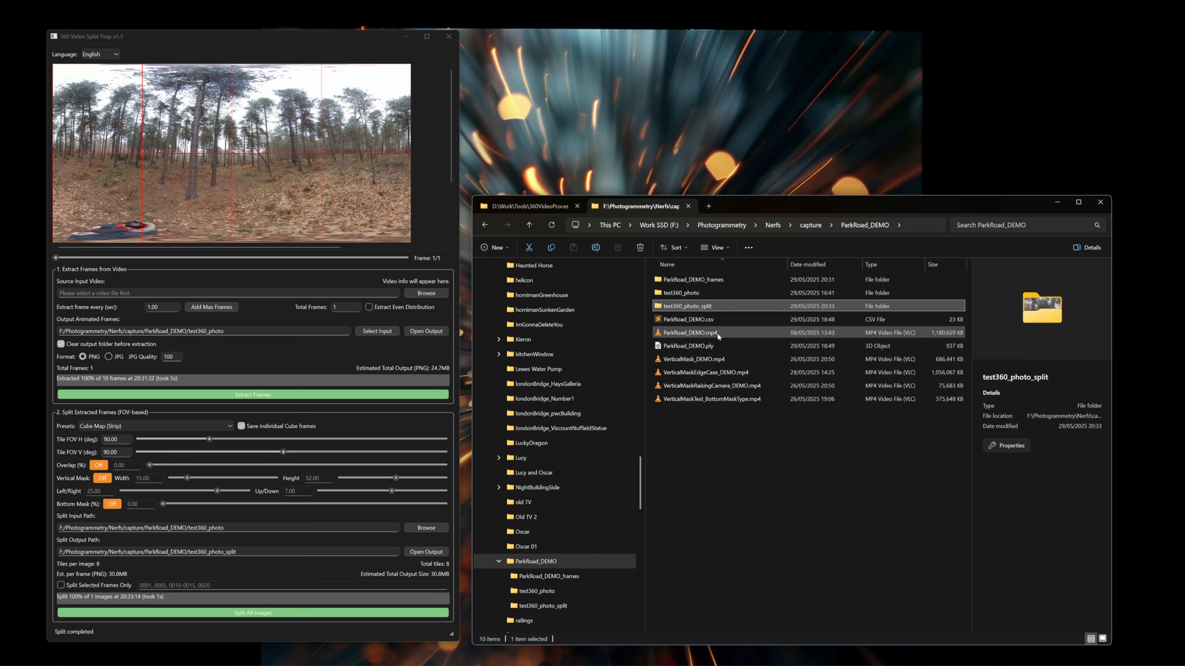
left_click_drag(720, 334, 741, 376)
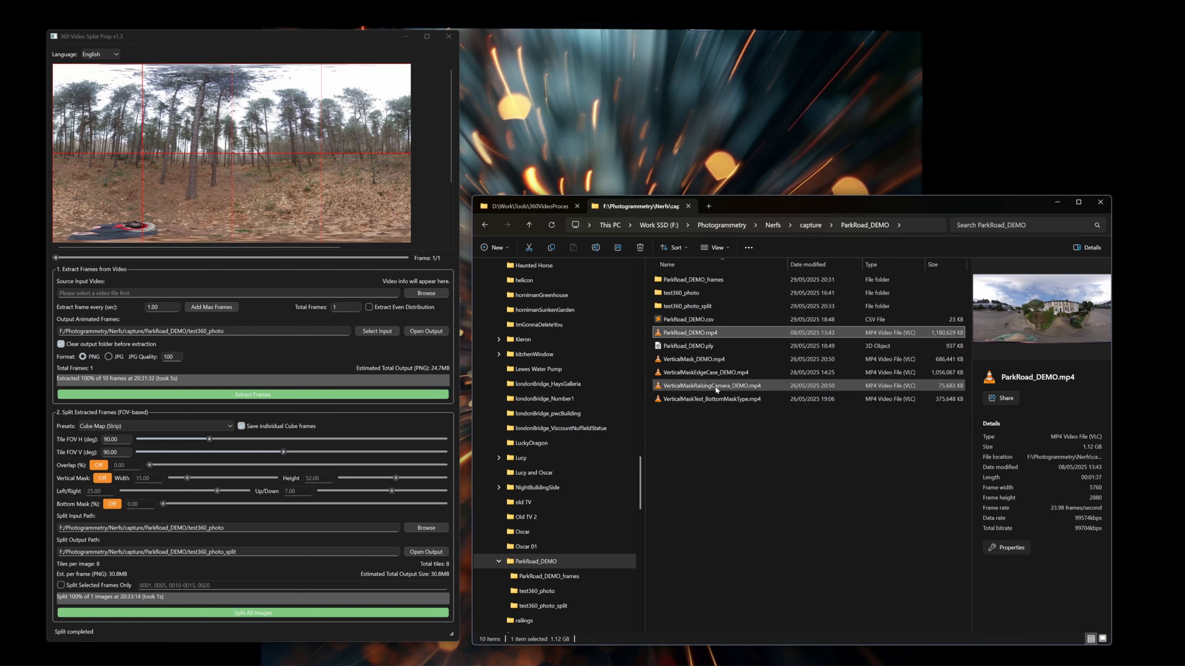
left_click(739, 387)
left_click_drag(744, 387, 321, 216)
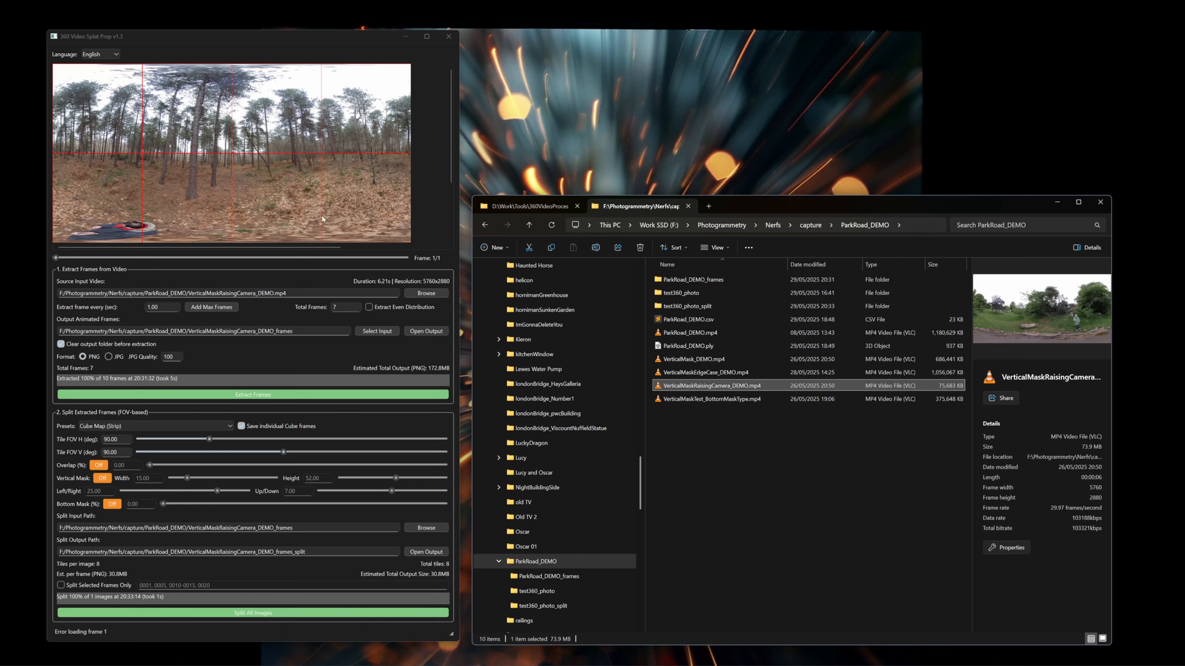
left_click(249, 395)
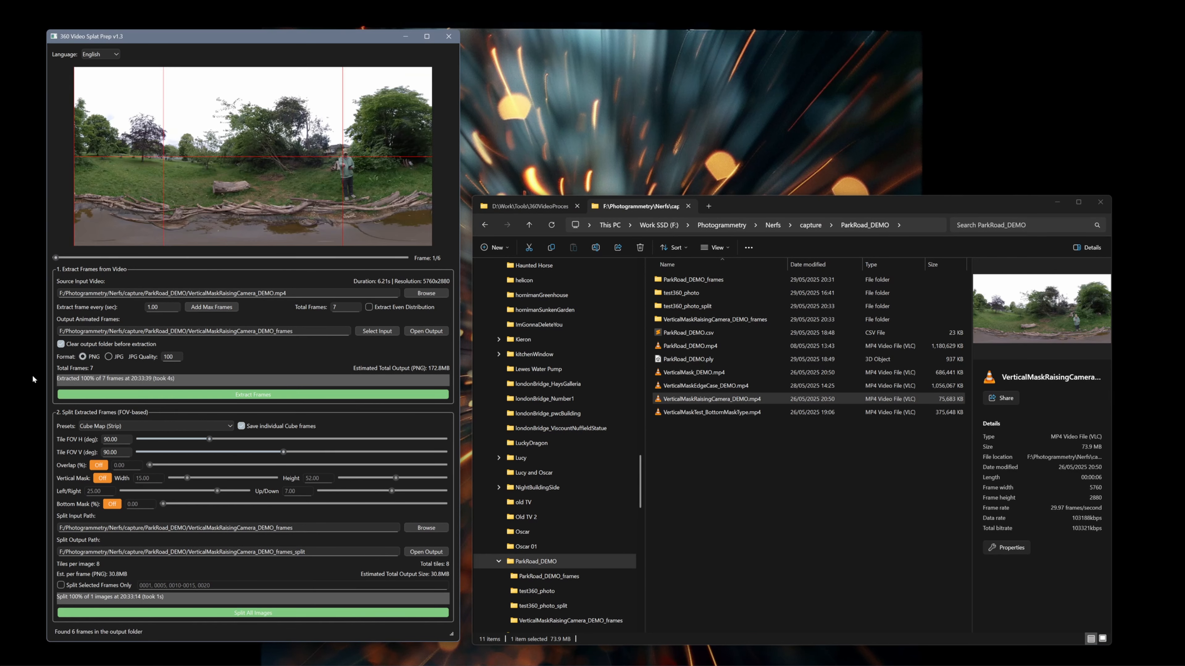
Step: Scrub the preview through the extracted VerticalMaskRaisingCamera_DEMO frames and return to the first frame
left_click_drag(80, 259, 431, 276)
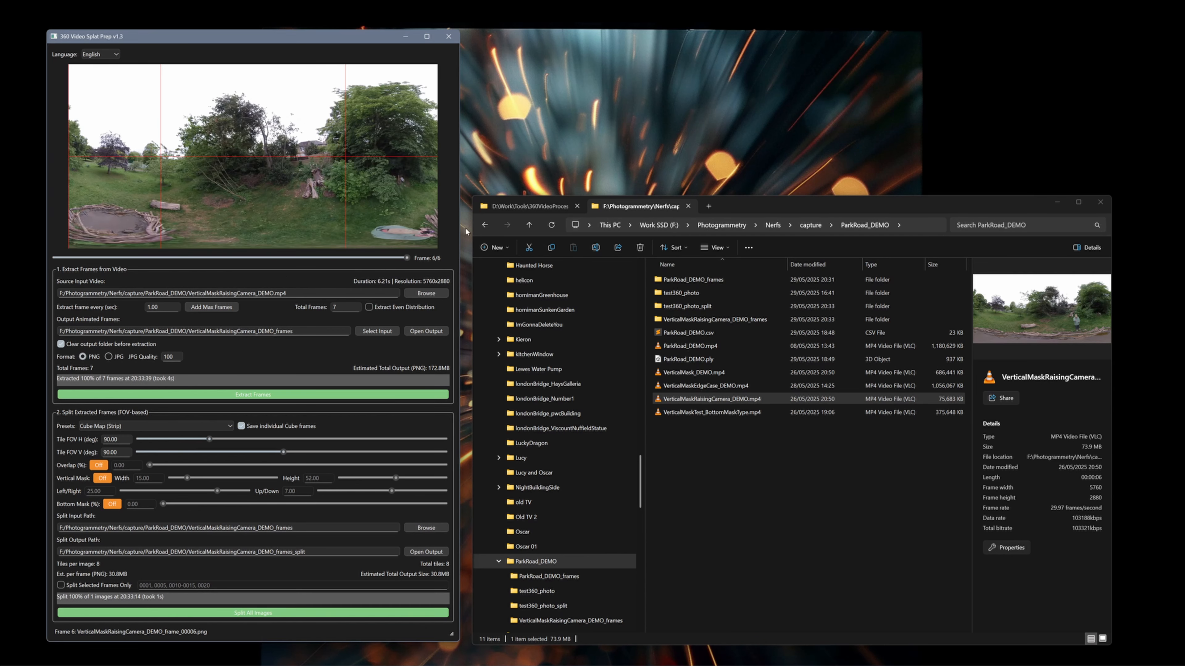
left_click_drag(408, 258, 1, 265)
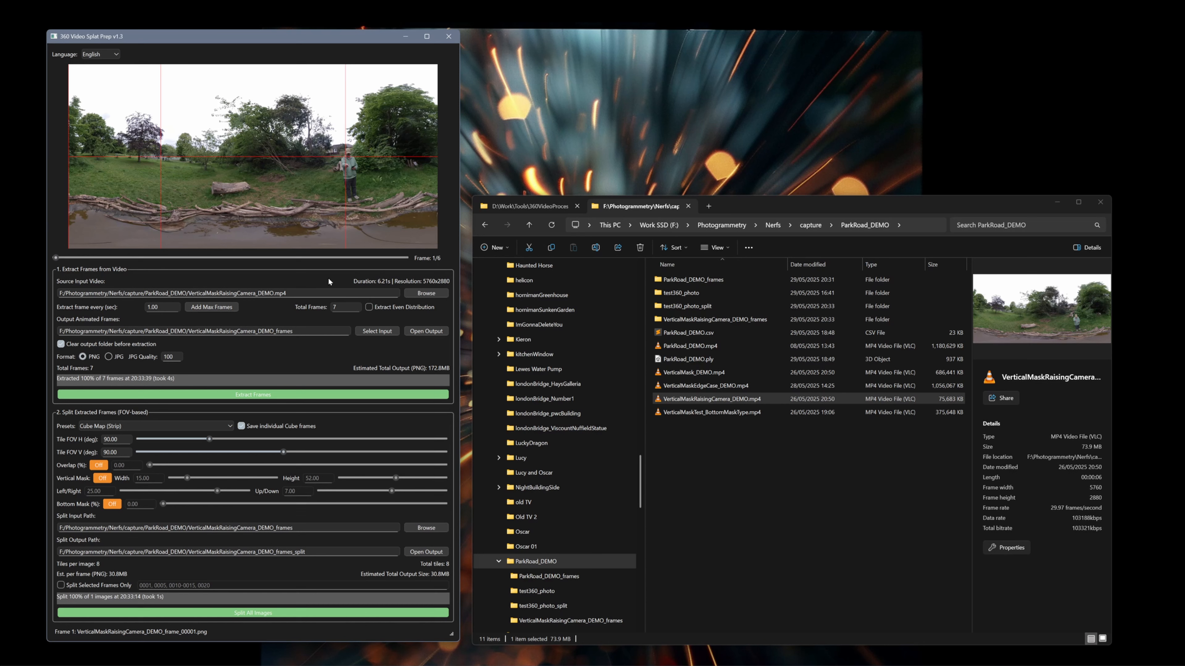
Step: Apply the Quick Vertical Mask preset, resize the vertical mask to width 13.00 and height 58.00, and check its coverage across the preview frames
left_click(137, 425)
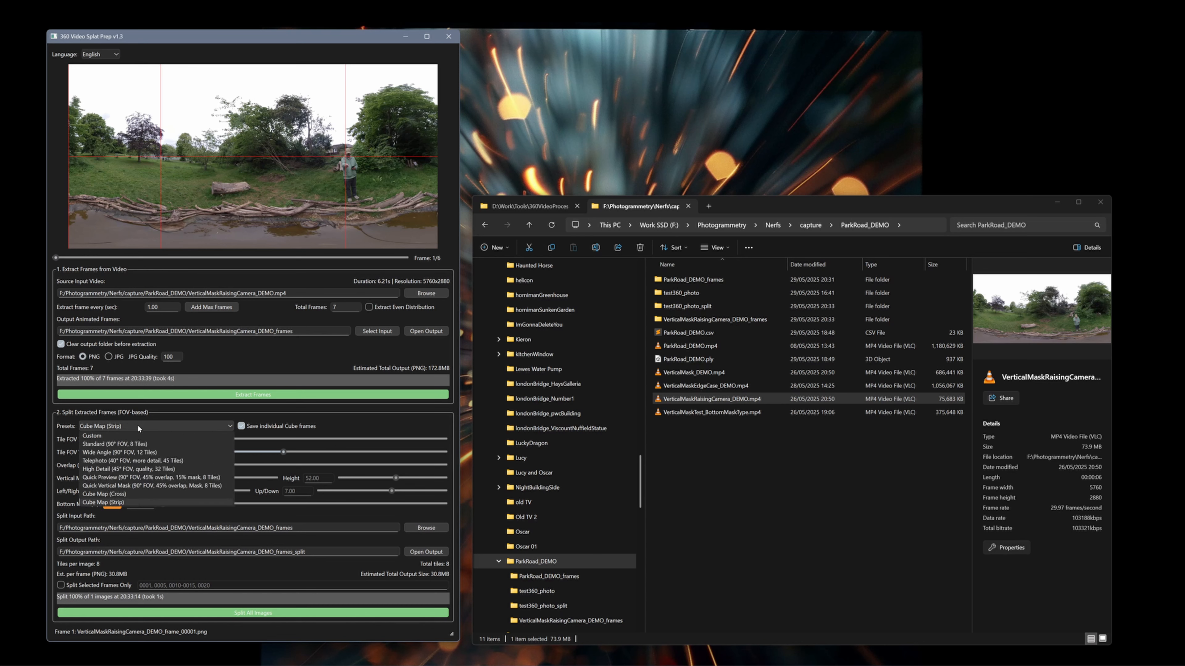
left_click(146, 485)
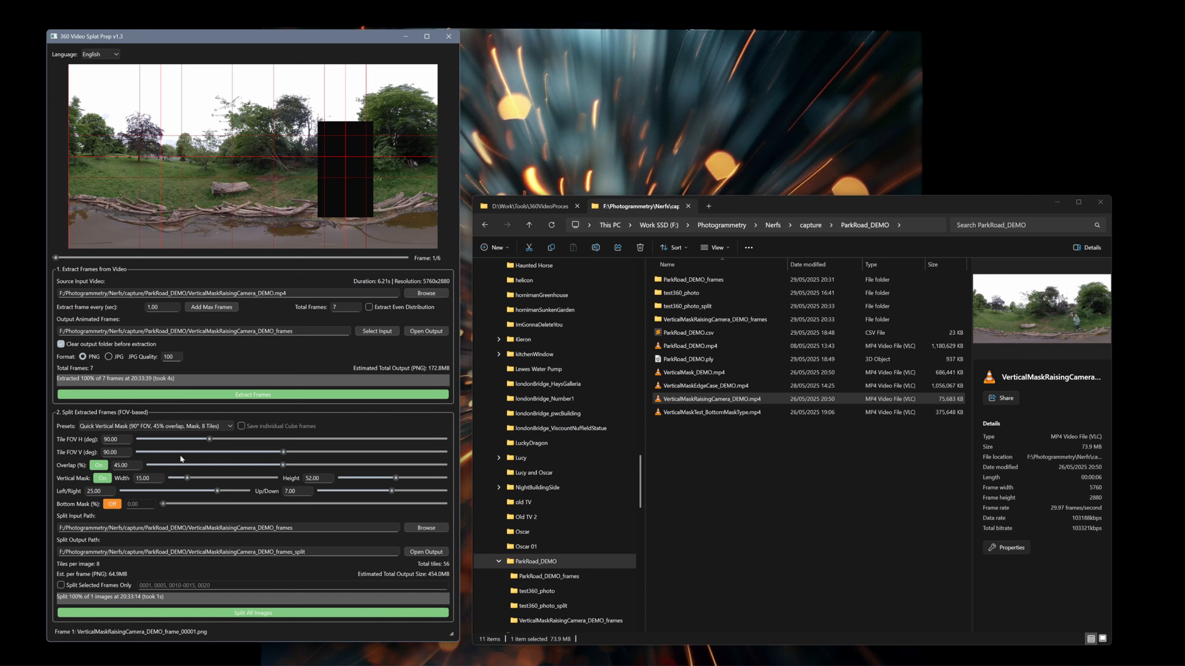
left_click(195, 479)
left_click_drag(194, 480, 184, 478)
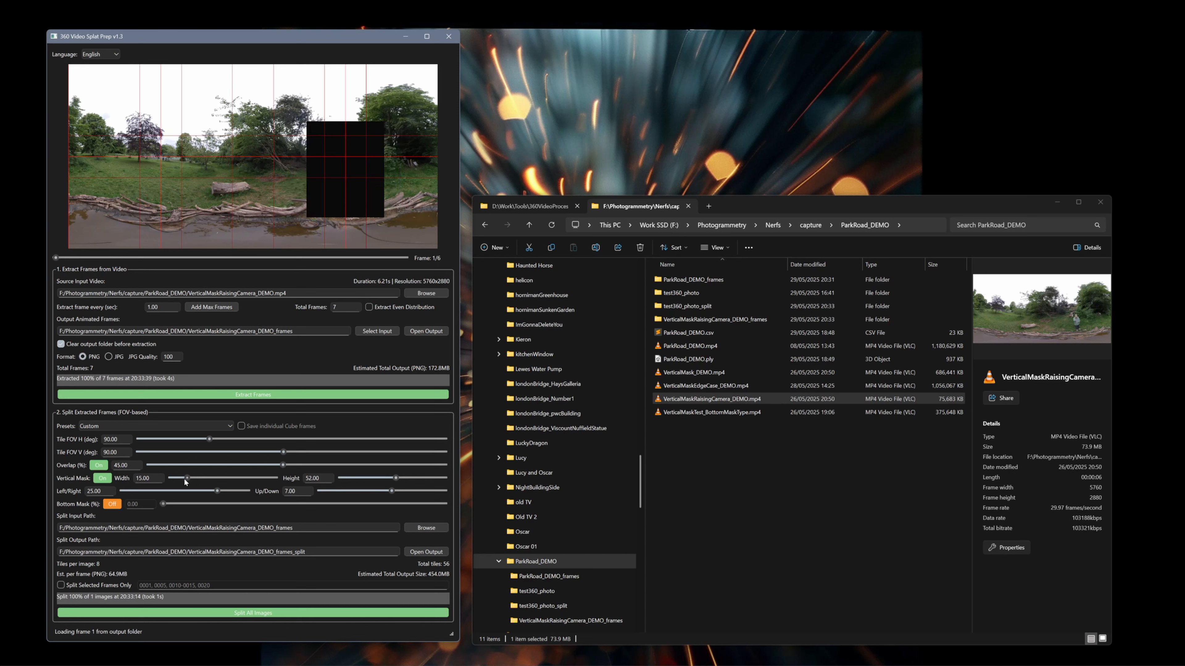
left_click_drag(396, 478, 401, 480)
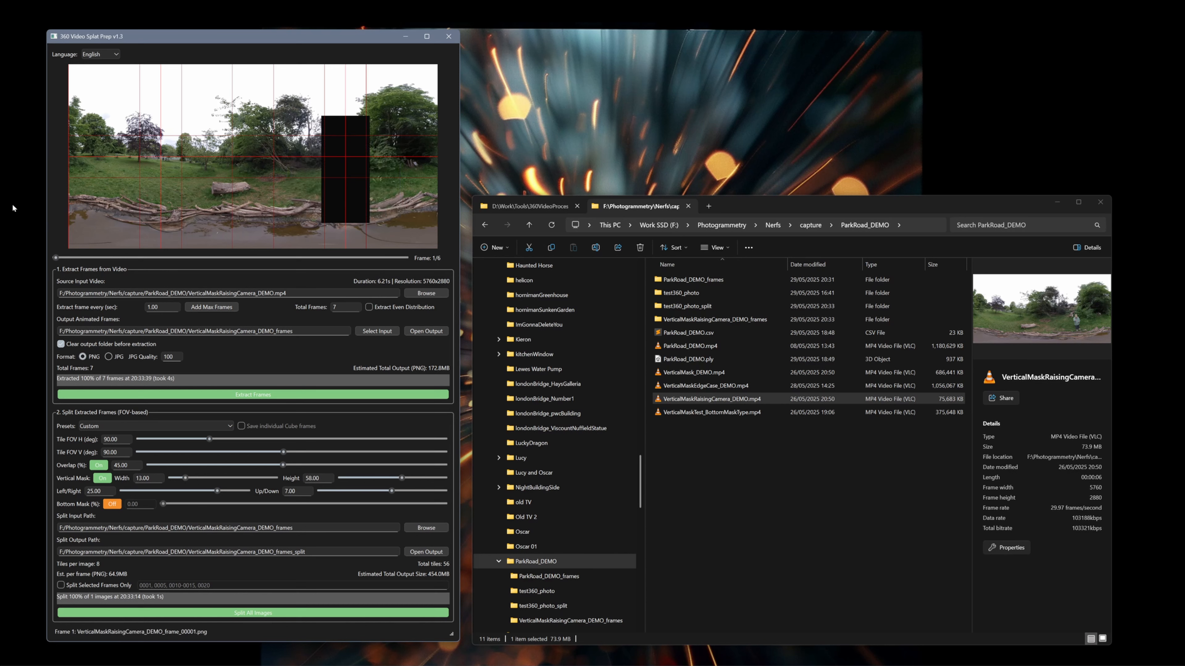
left_click_drag(56, 258, 387, 270)
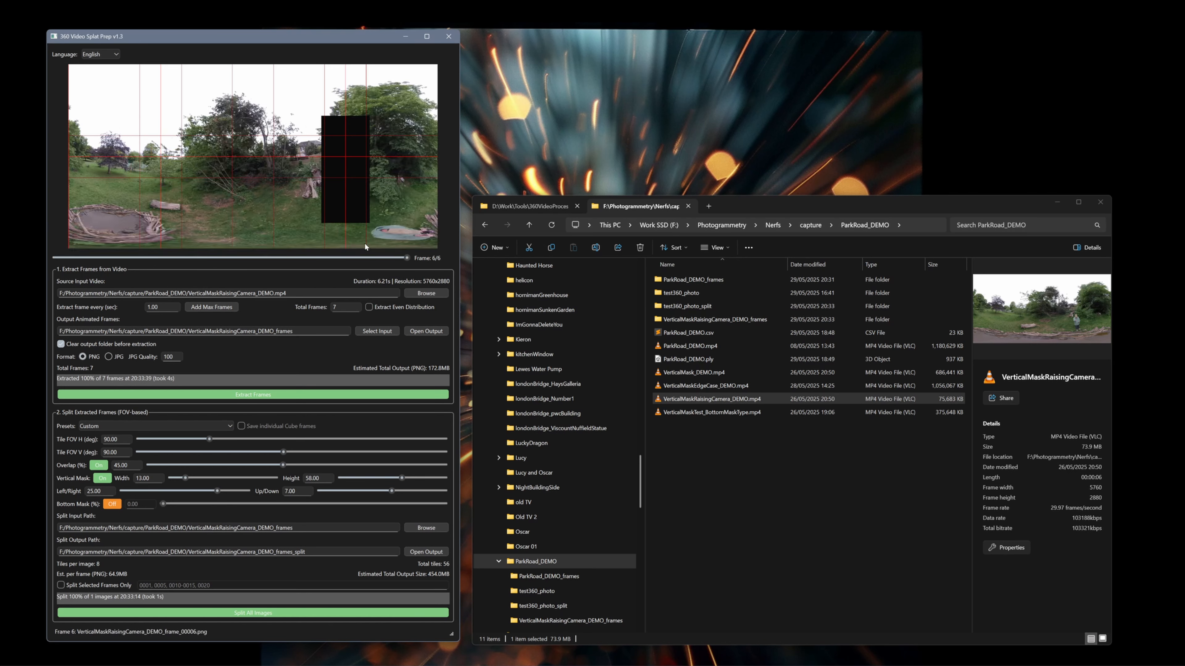
left_click_drag(405, 258, 336, 258)
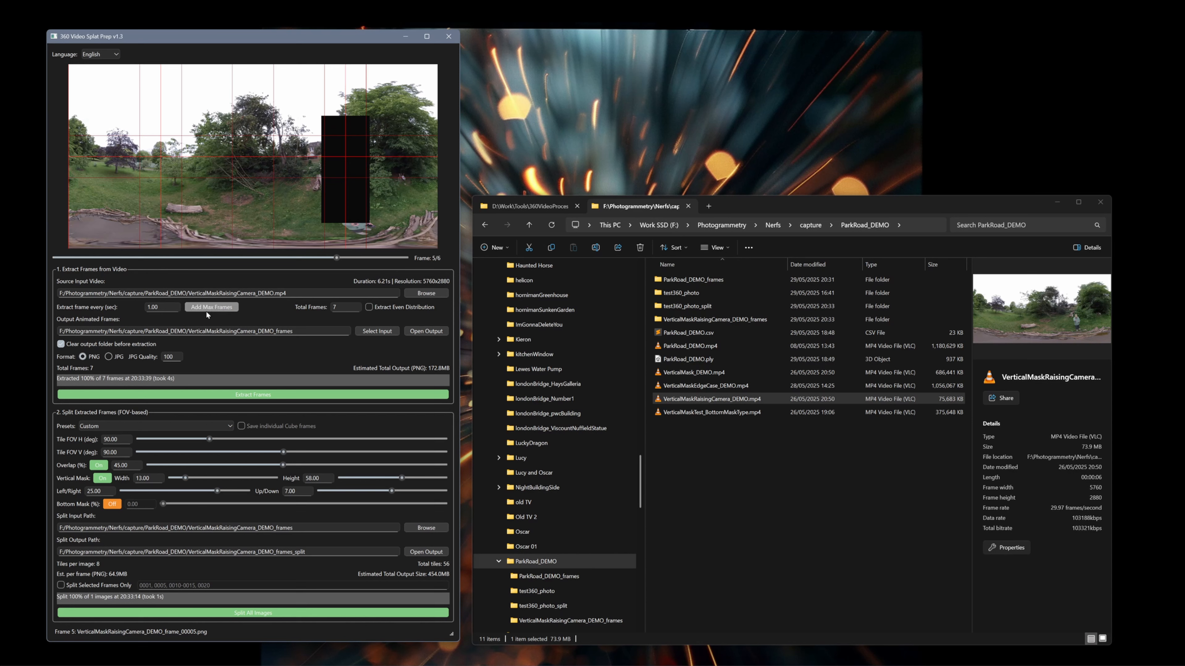
Step: Try a bottom mask of 15.00% on the previewed frame, and disable the bottom mask again
left_click(109, 507)
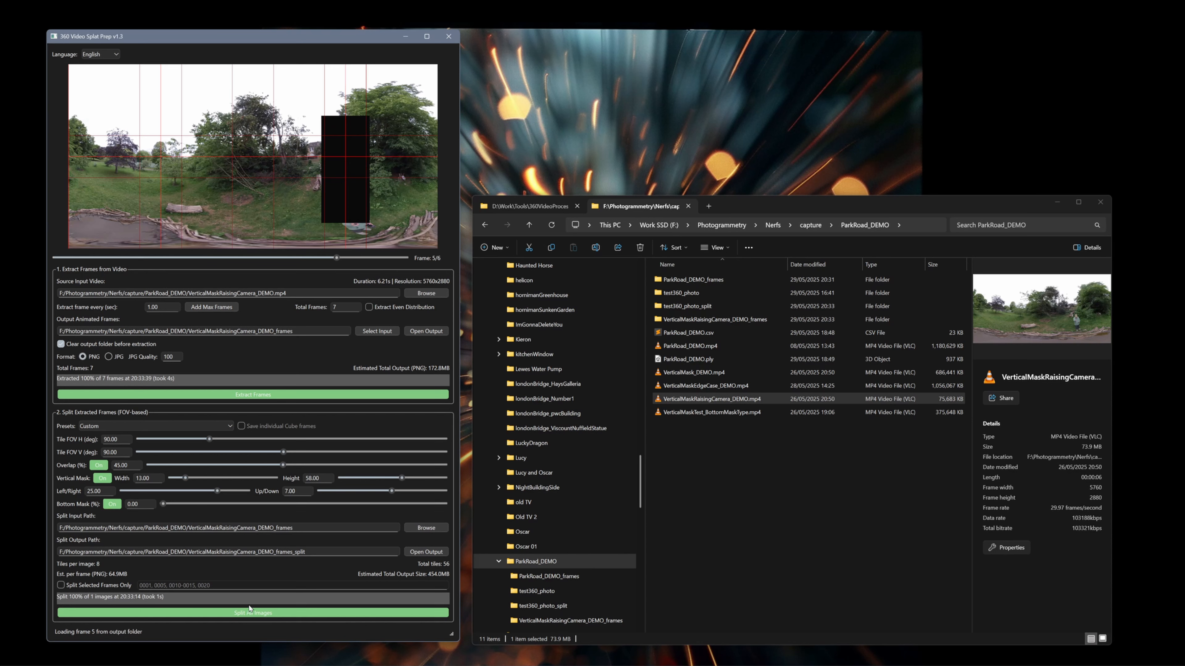
left_click_drag(163, 504, 205, 503)
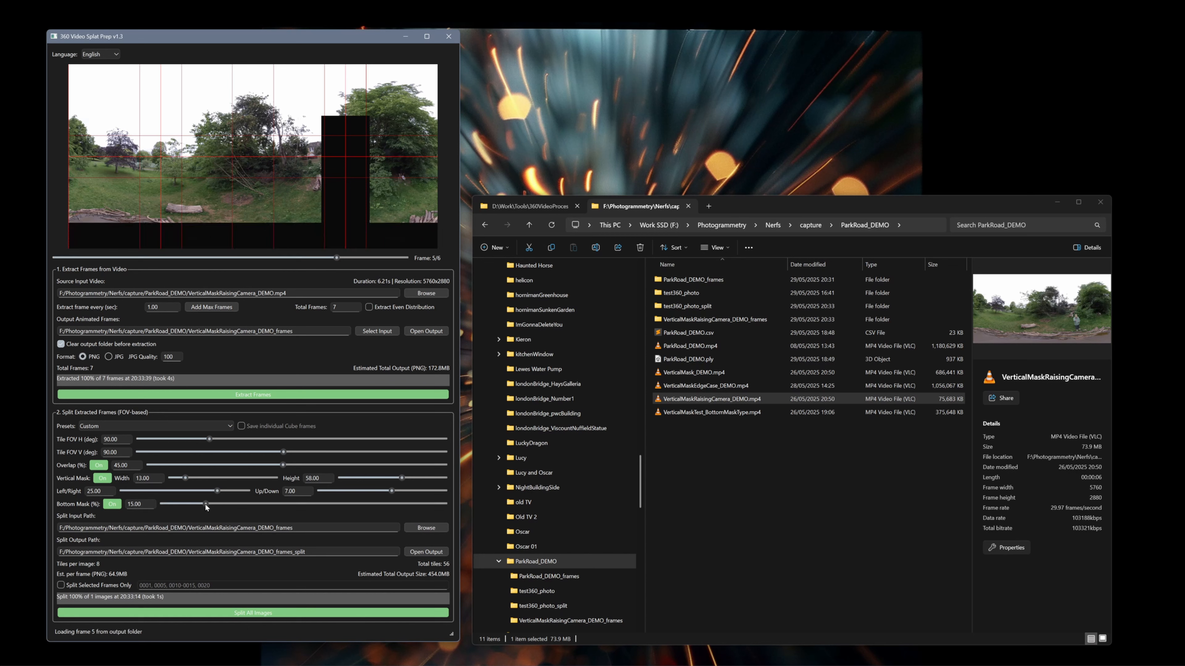
left_click(112, 504)
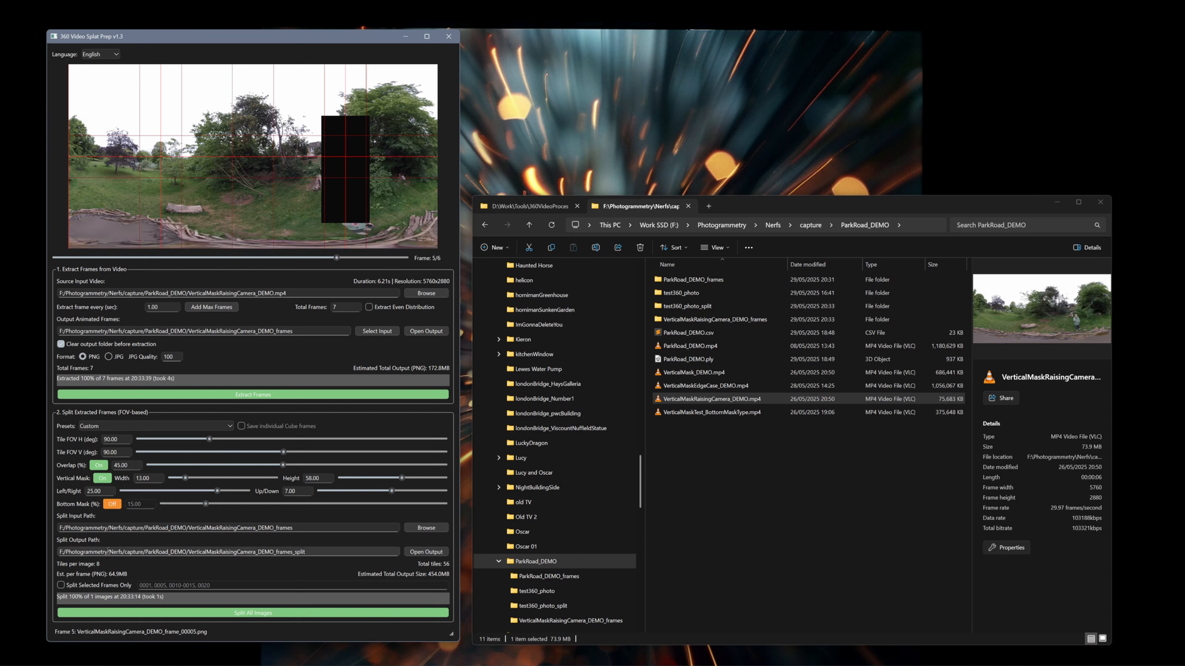
Step: Reapply the Quick Vertical Mask preset, and switch to the Quick Preview preset with 45% overlap and 15% mask
left_click(151, 426)
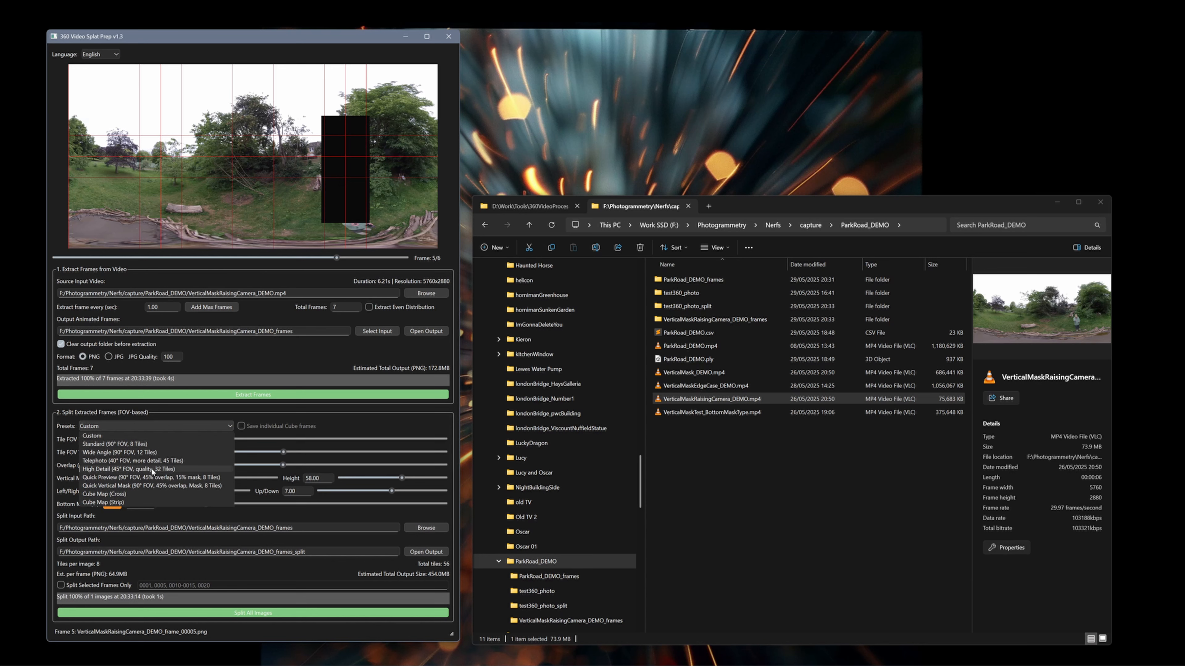
left_click(149, 485)
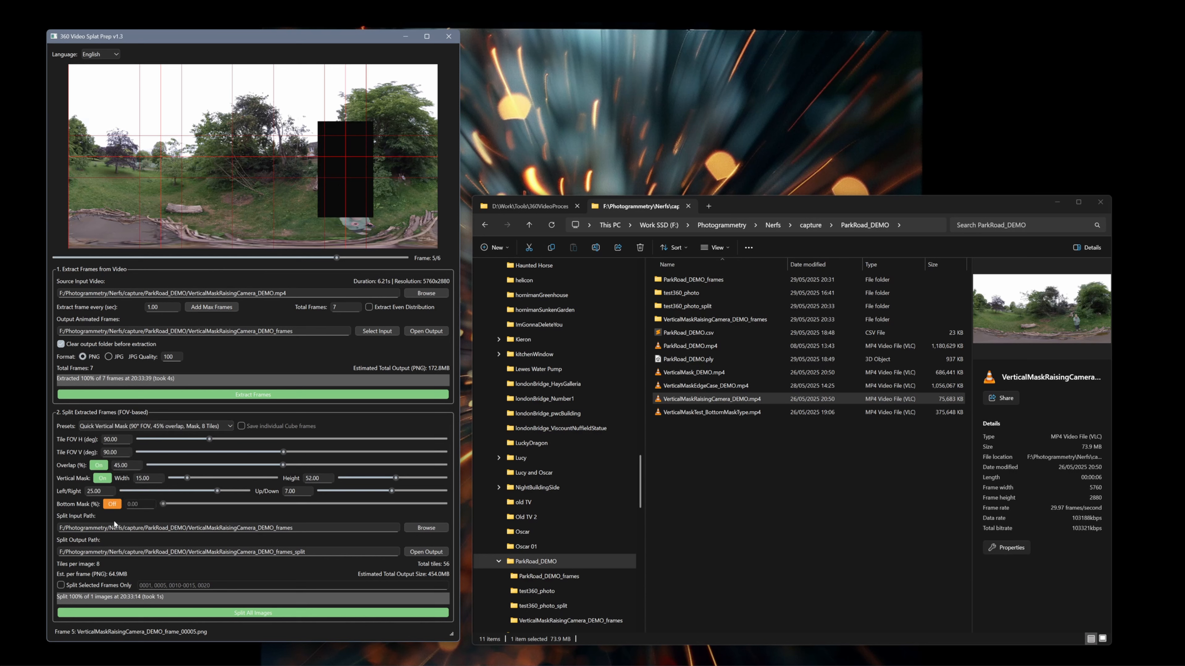
left_click(151, 426)
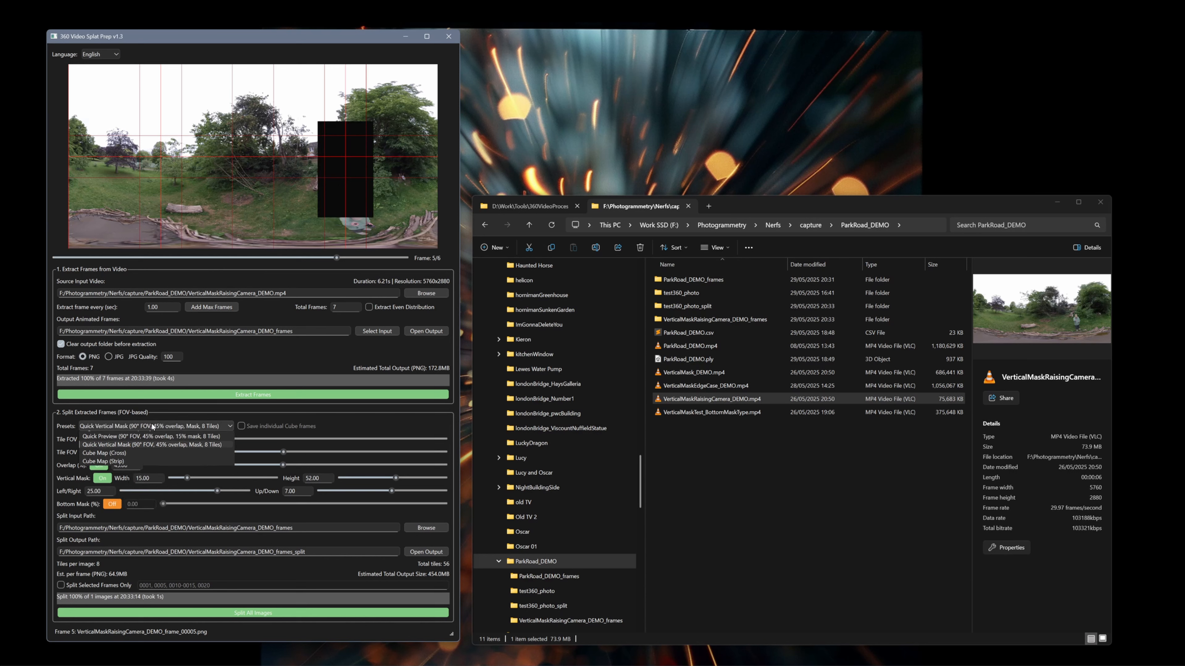
left_click(133, 478)
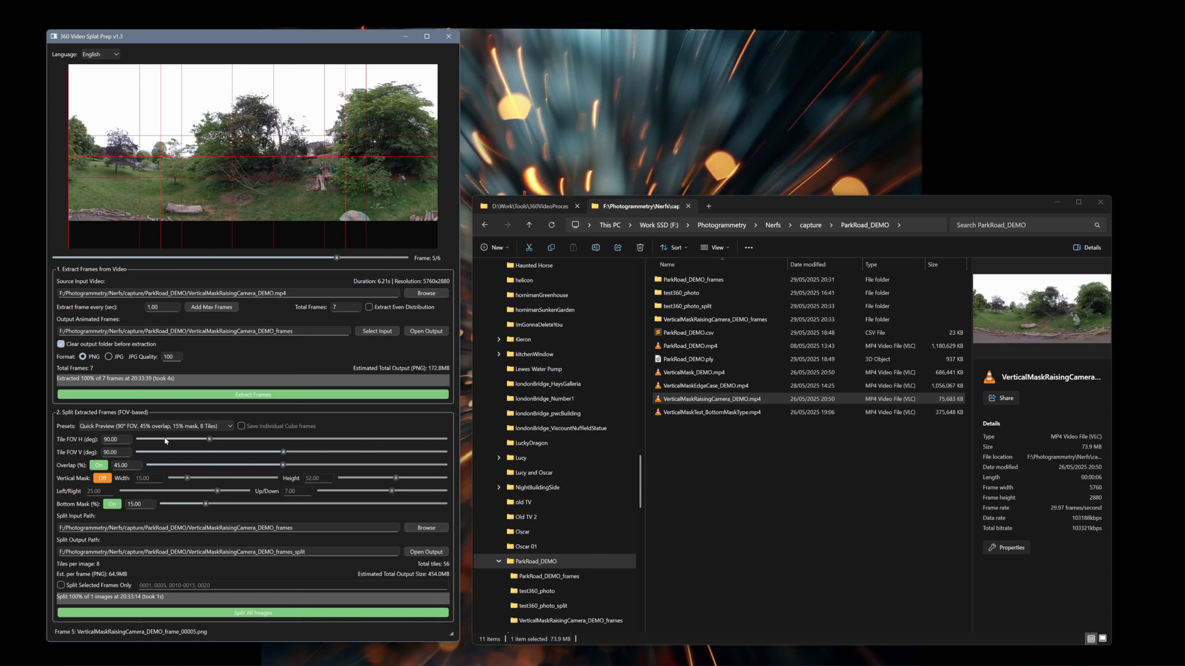
Step: Split all VerticalMaskRaisingCamera_DEMO frames with the Quick Vertical Mask preset (90° FOV, 45% overlap, 8 tiles)
left_click(147, 429)
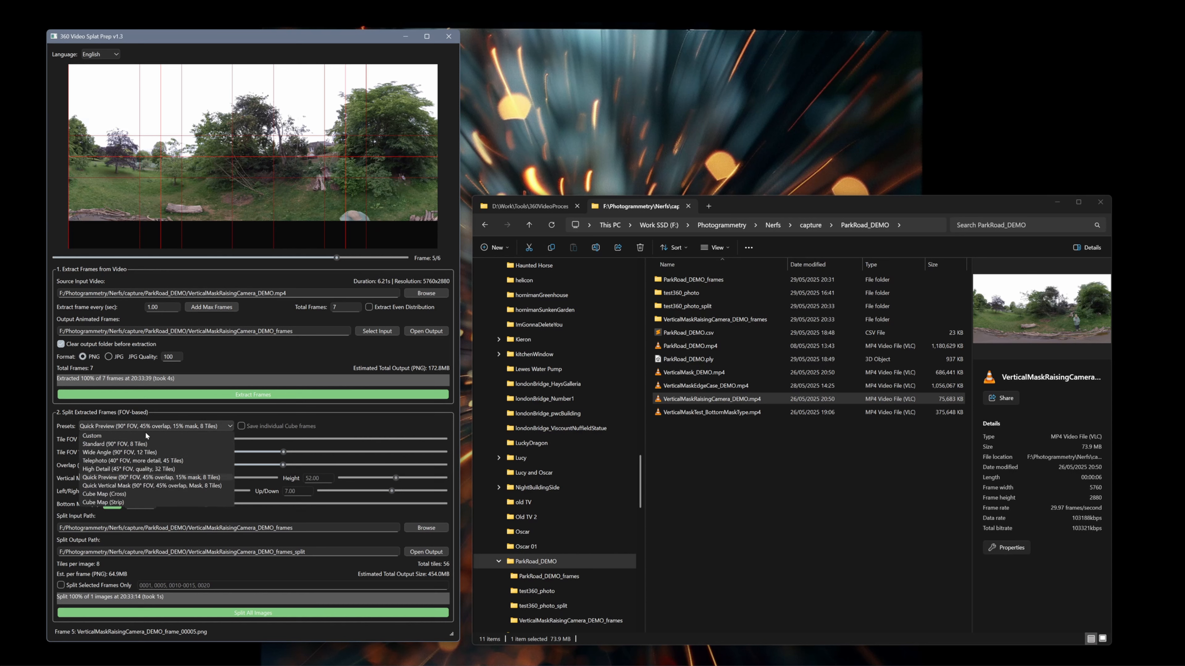
left_click(141, 486)
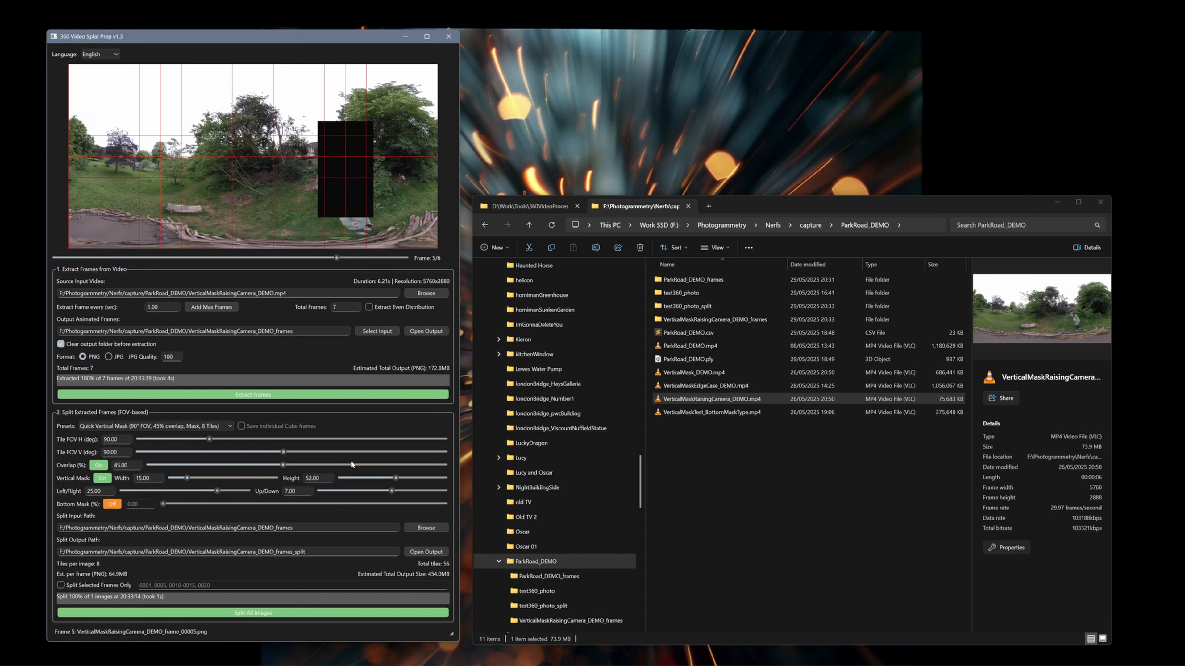
left_click(256, 615)
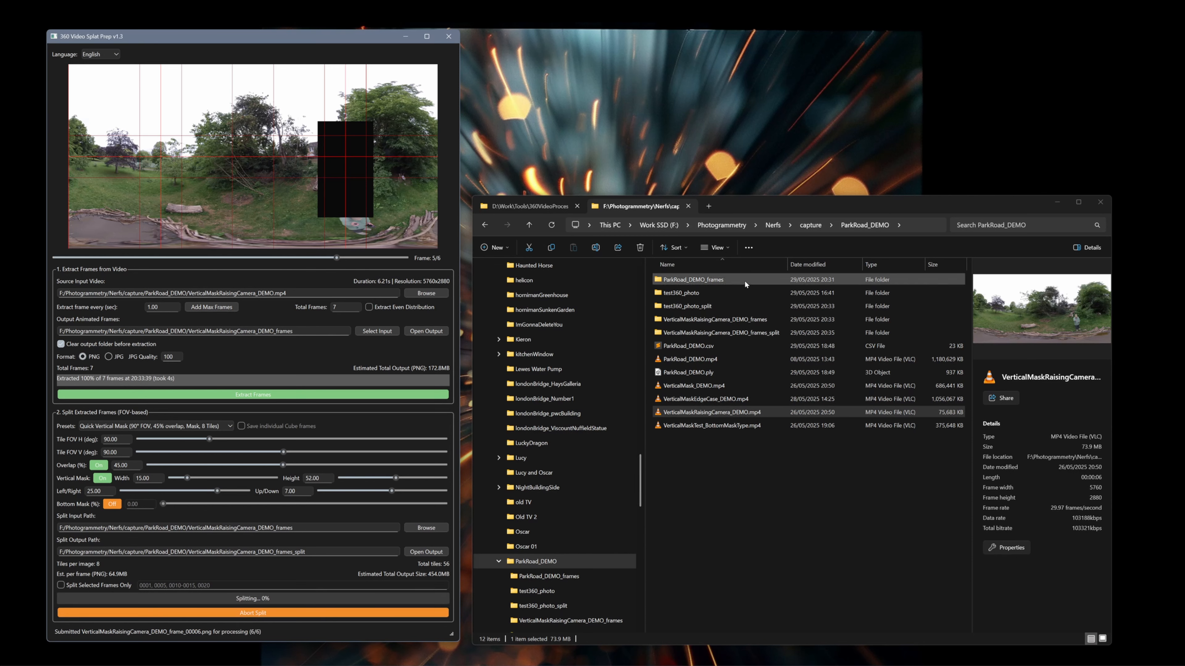
Step: View the frame 00001 tile r0_c2 in the VerticalMaskRaisingCamera_DEMO_frames_split folder and close the viewer
left_click(696, 333)
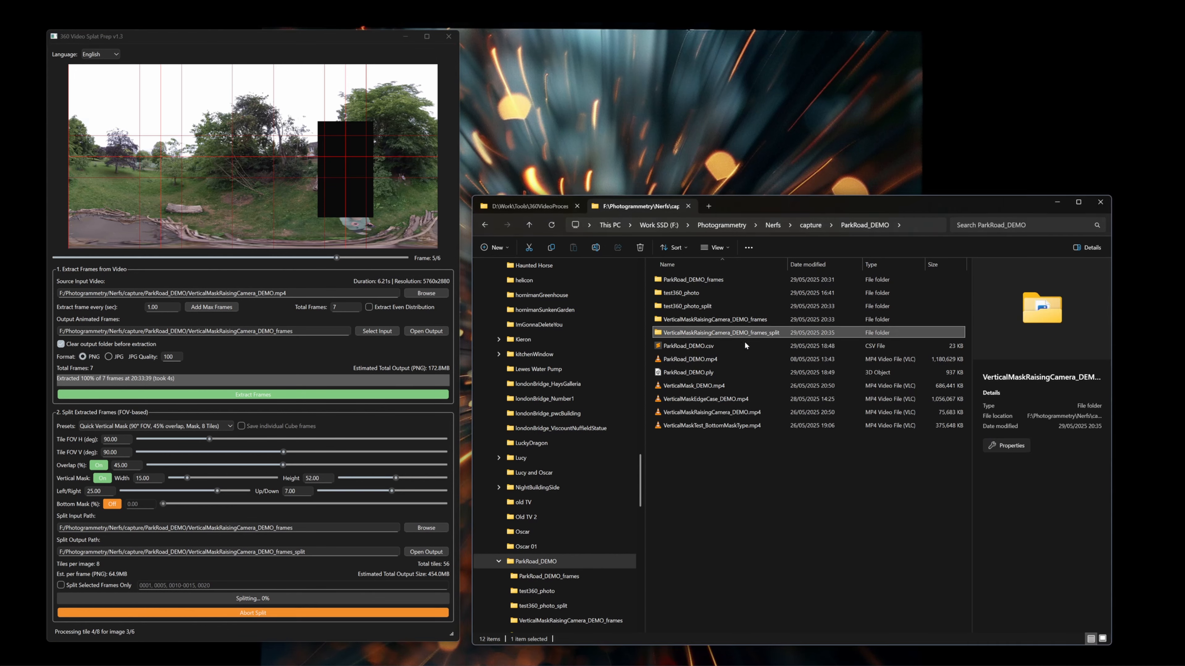
double_click(719, 333)
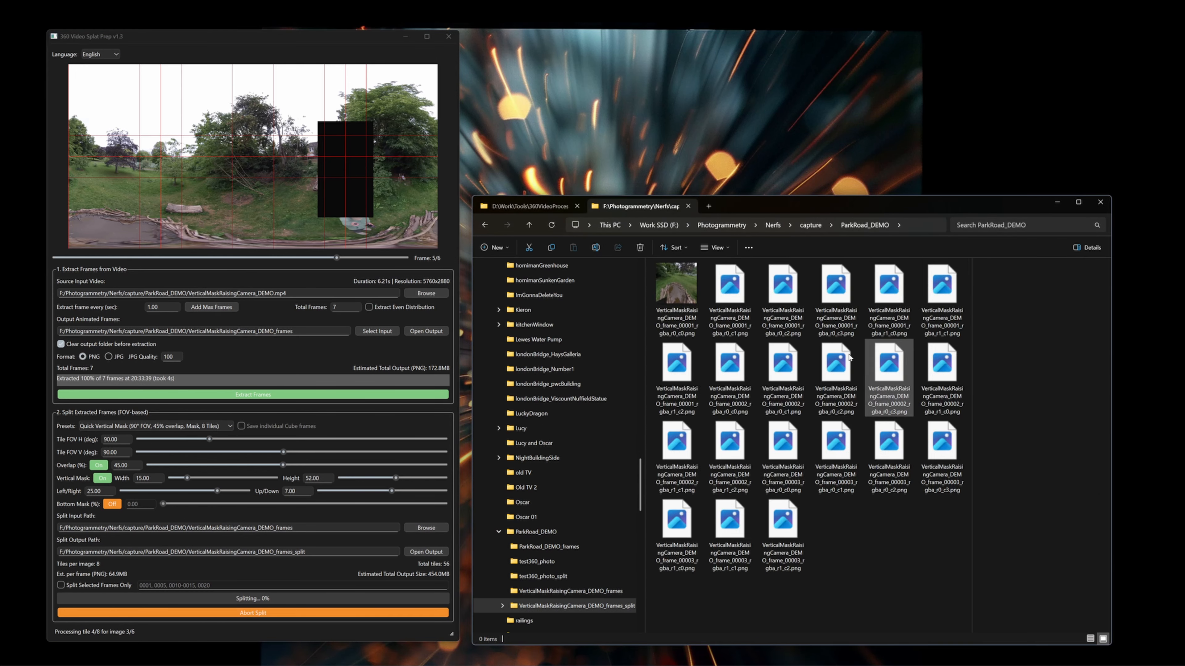
double_click(782, 285)
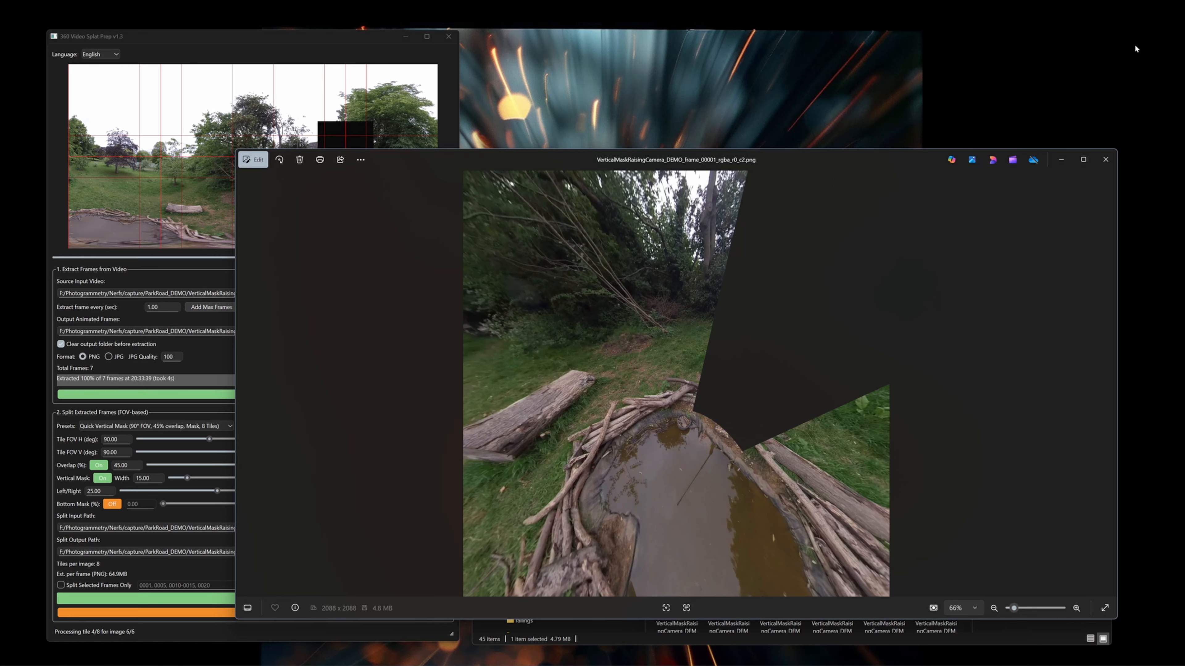
left_click(1106, 159)
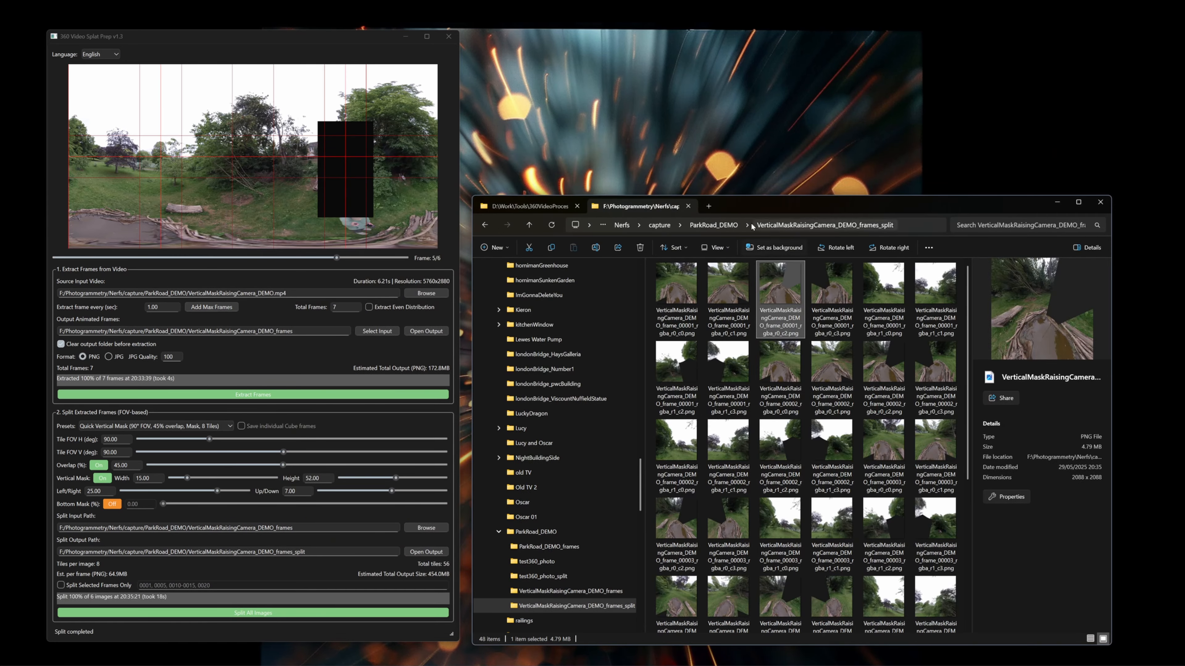
Step: Load VerticalMaskEdgeCase_DEMO.mp4 from the ParkRoad_DEMO folder as the source video and extract 10 total frames
left_click(714, 225)
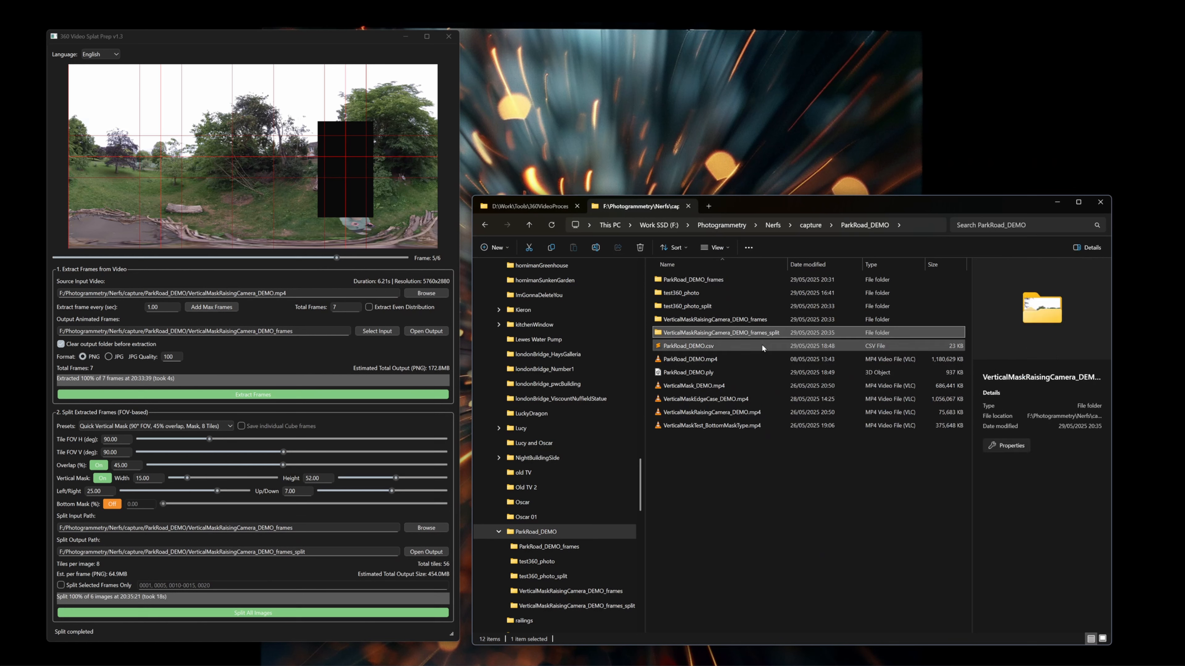
left_click(745, 400)
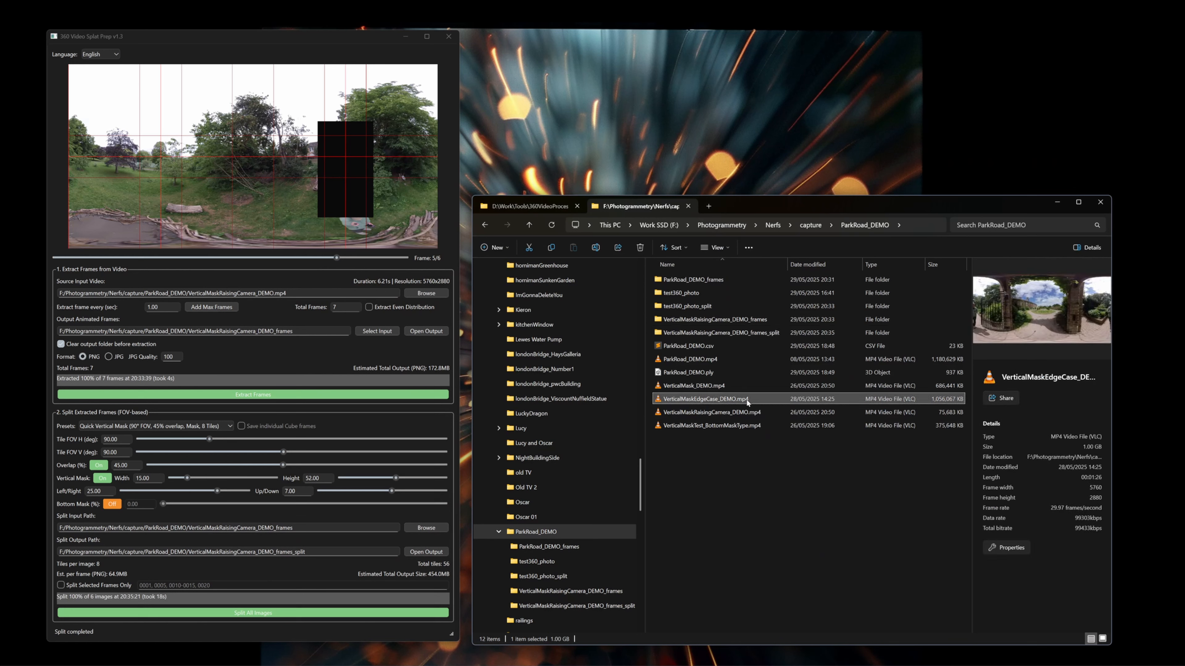
left_click_drag(746, 403, 298, 221)
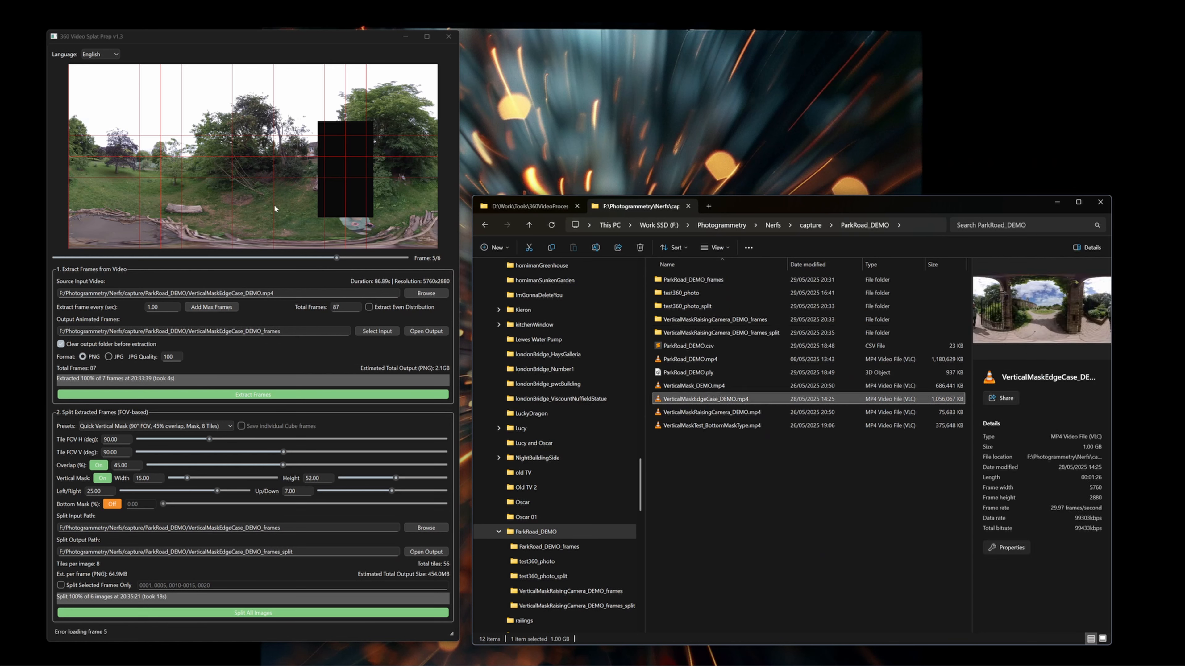
left_click(263, 293)
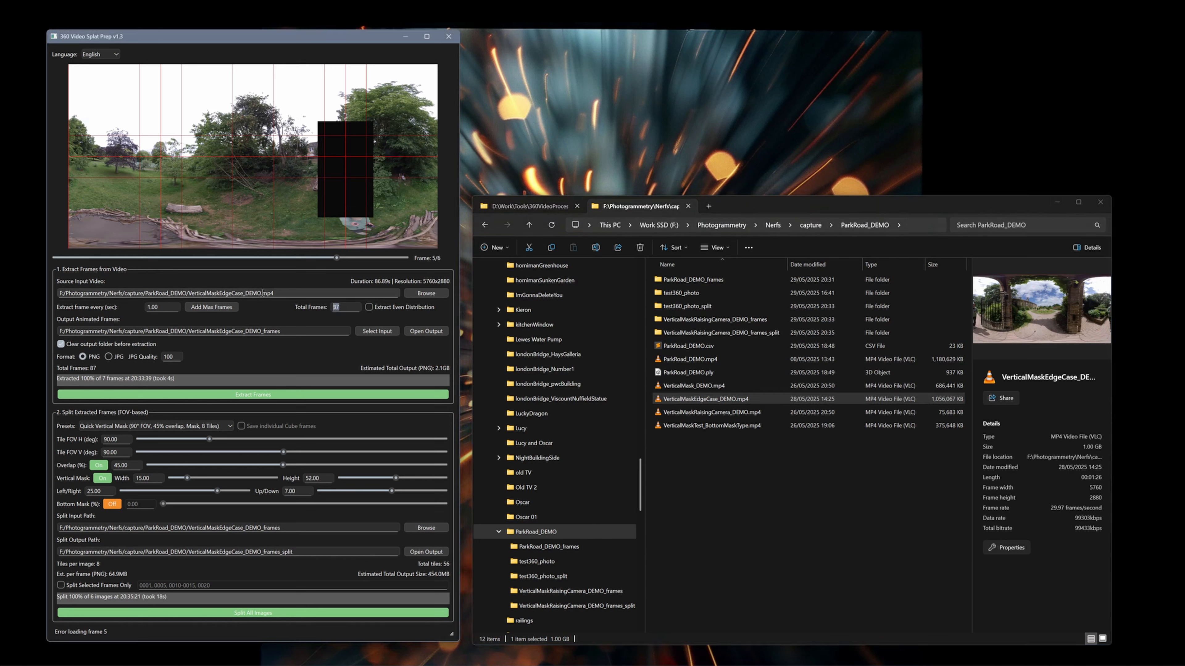
type("10")
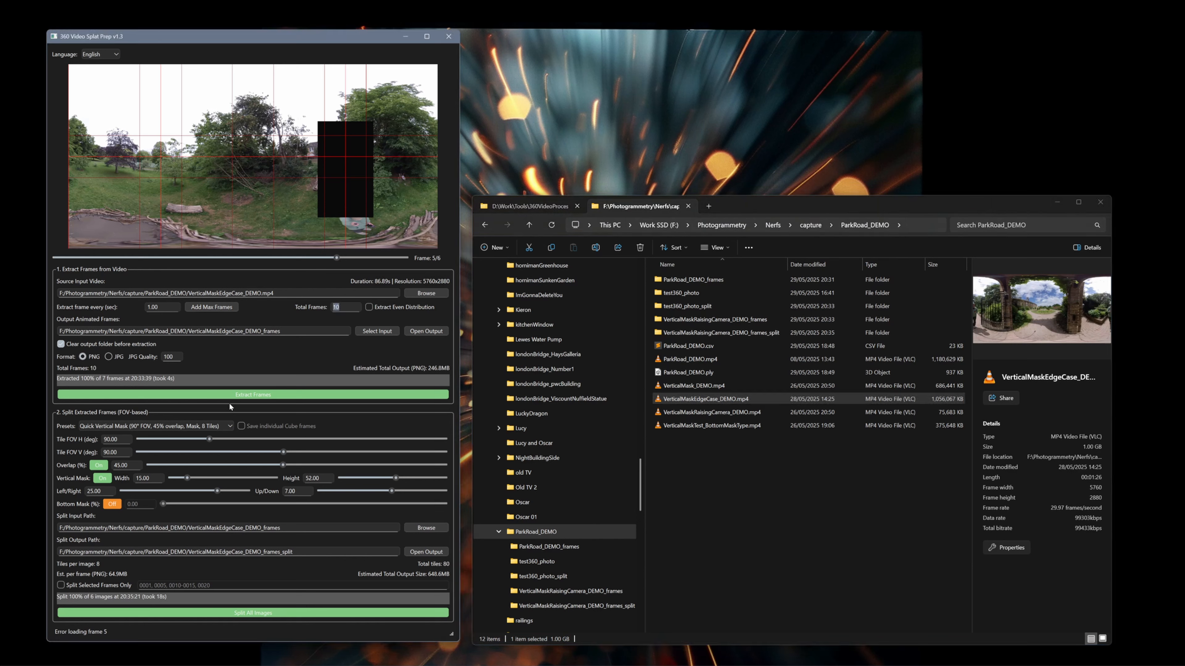
left_click(236, 398)
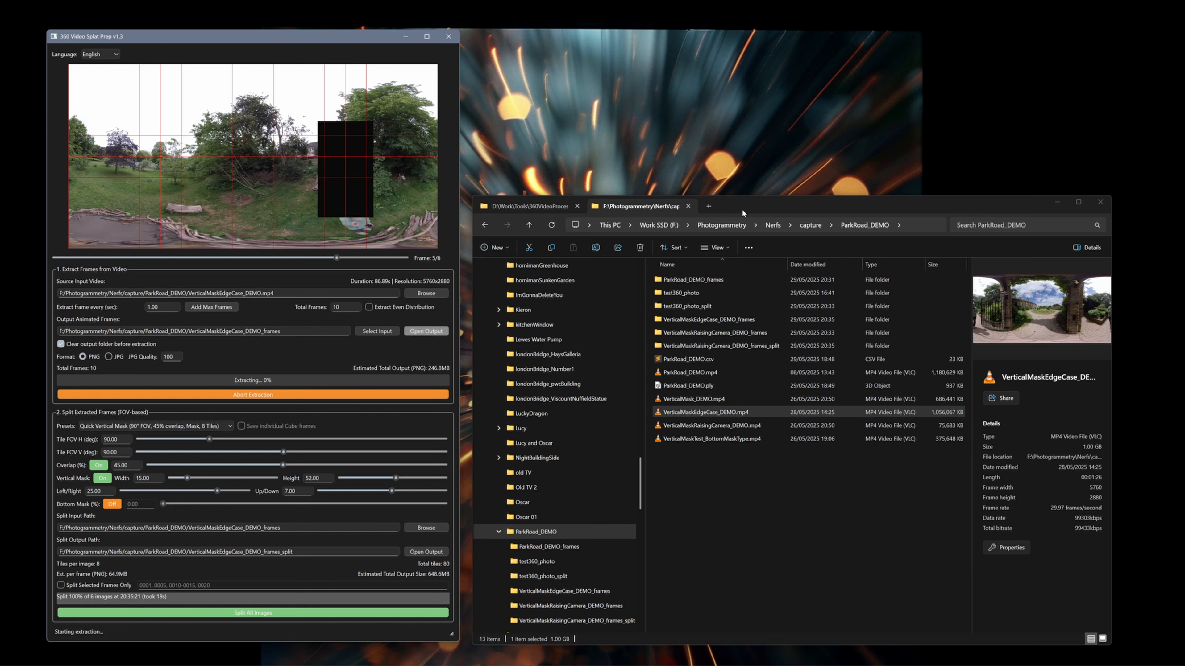
Step: View frame 00002 in the VerticalMaskEdgeCase_DEMO_frames folder and close the viewer
left_click(756, 319)
double_click(758, 320)
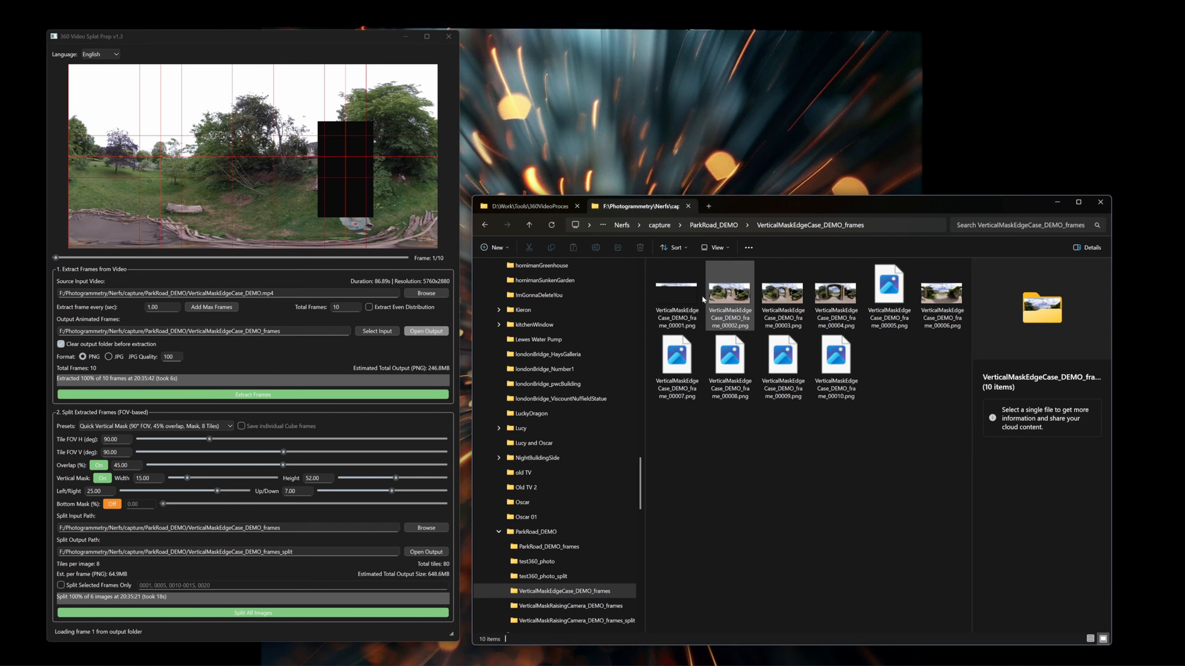
double_click(722, 298)
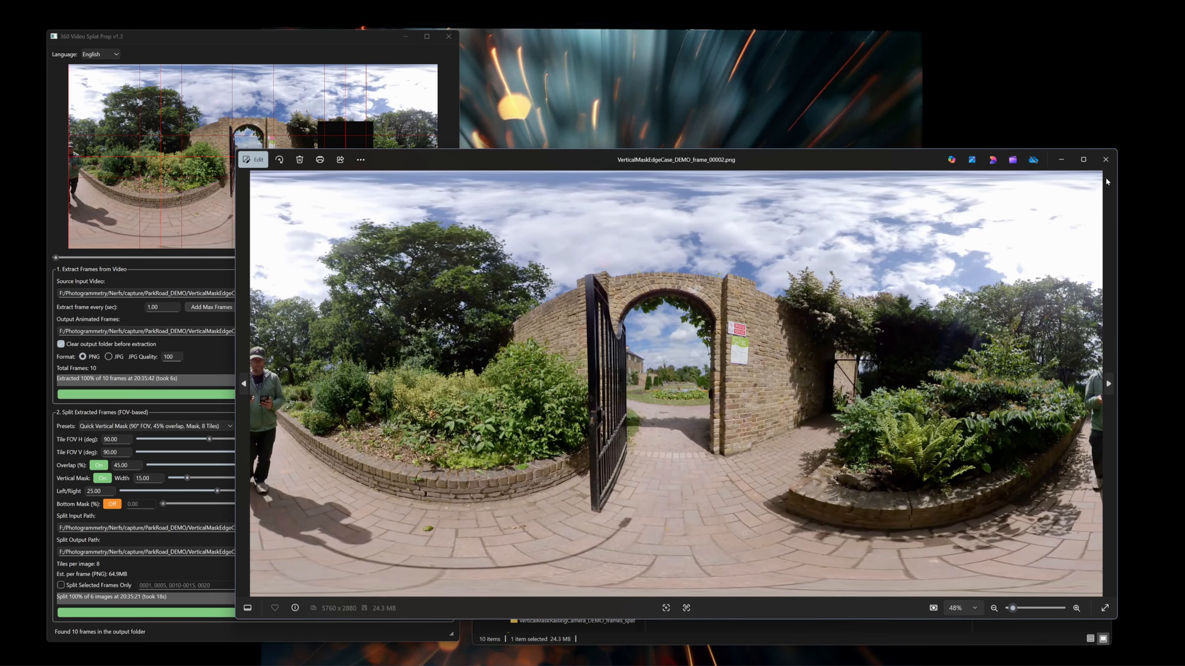
left_click(1105, 160)
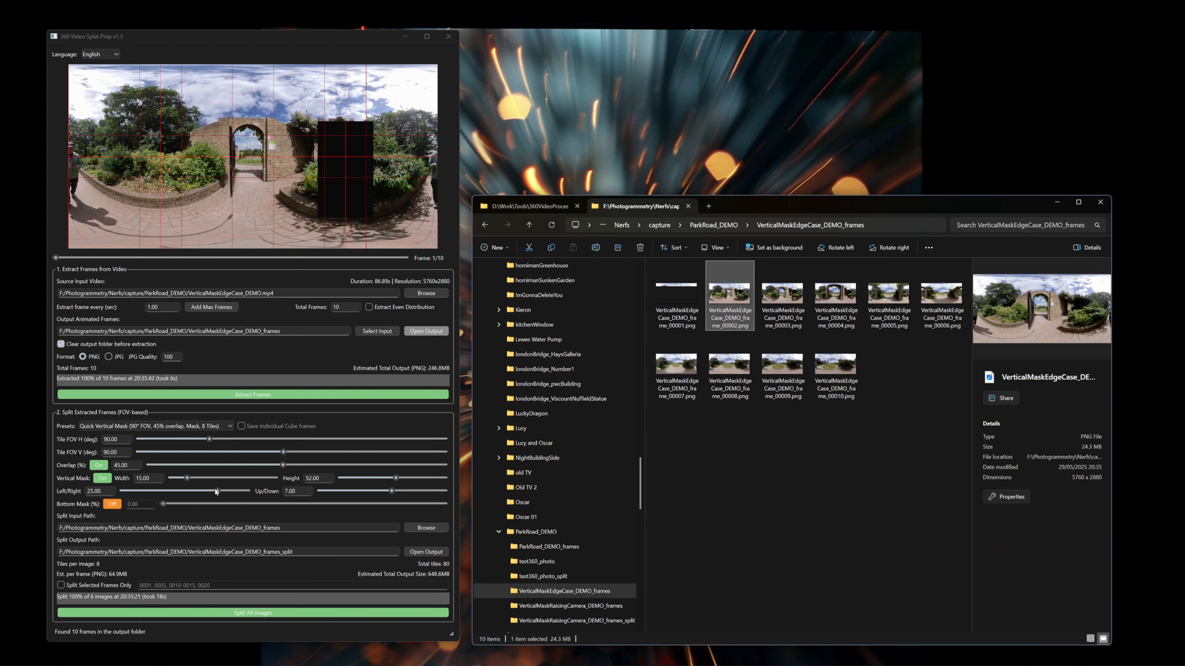
Step: Set the vertical mask's Left/Right position to 50.00 so it wraps around the image edges, and split all VerticalMaskEdgeCase_DEMO frames
left_click_drag(219, 492, 268, 494)
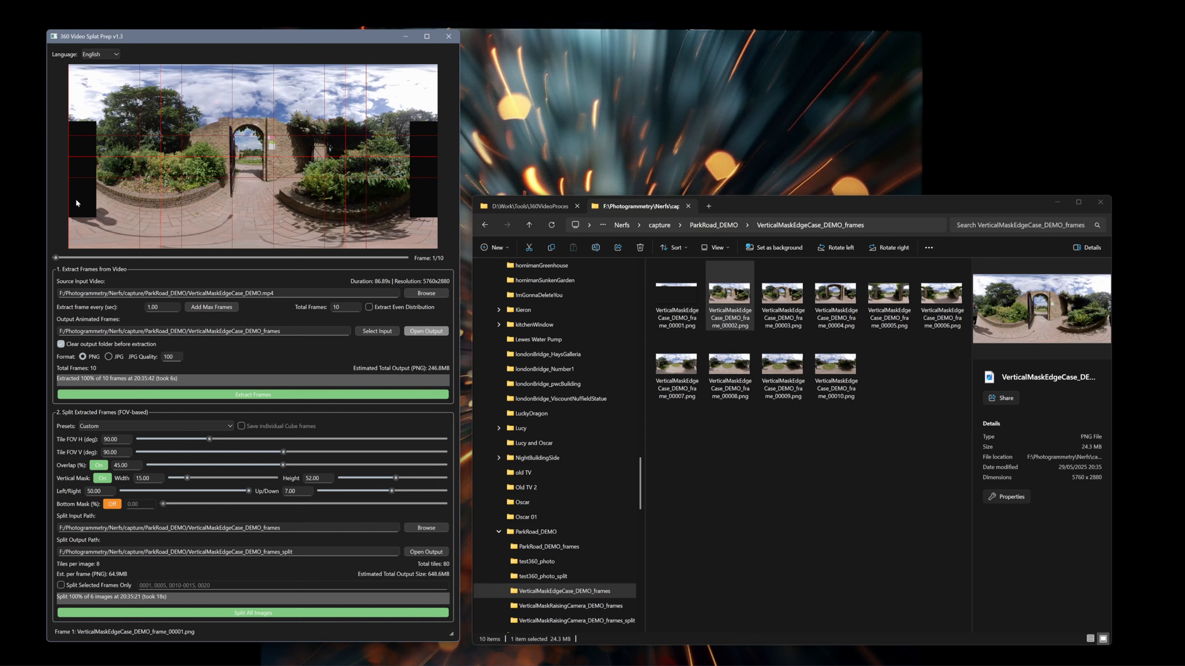
left_click(212, 613)
Step: Examine the masked tiles in the VerticalMaskEdgeCase_DEMO_frames_split folder, browsing from the frame 00001 tile r0_c0 through the following images
left_click(725, 226)
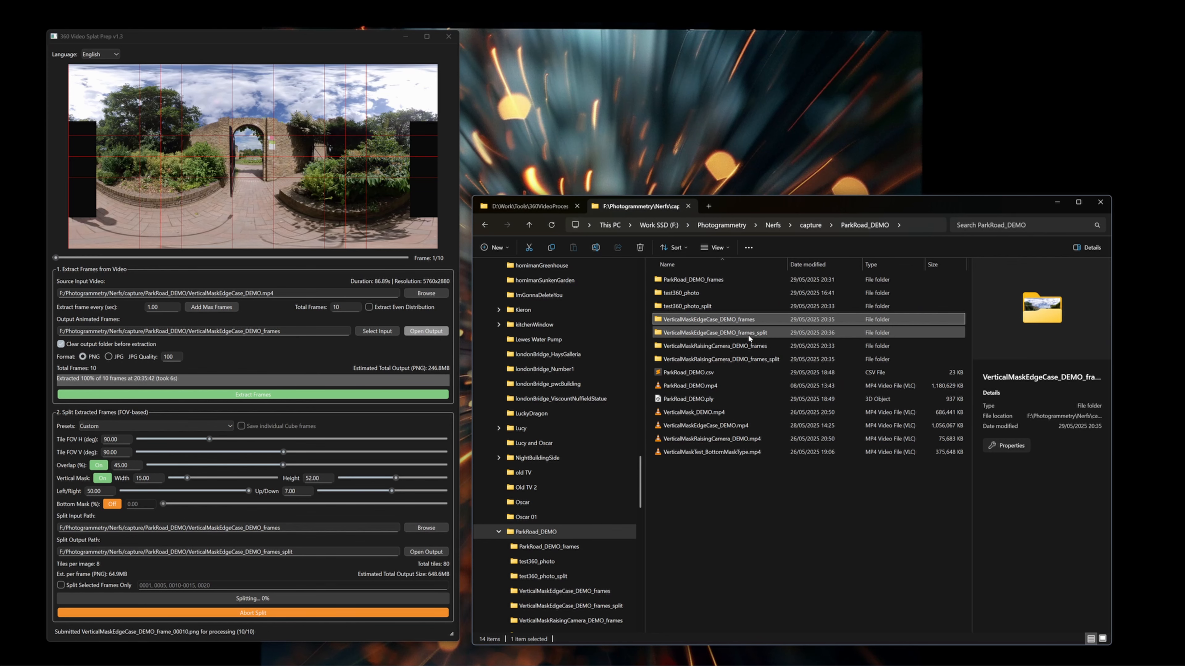
double_click(746, 334)
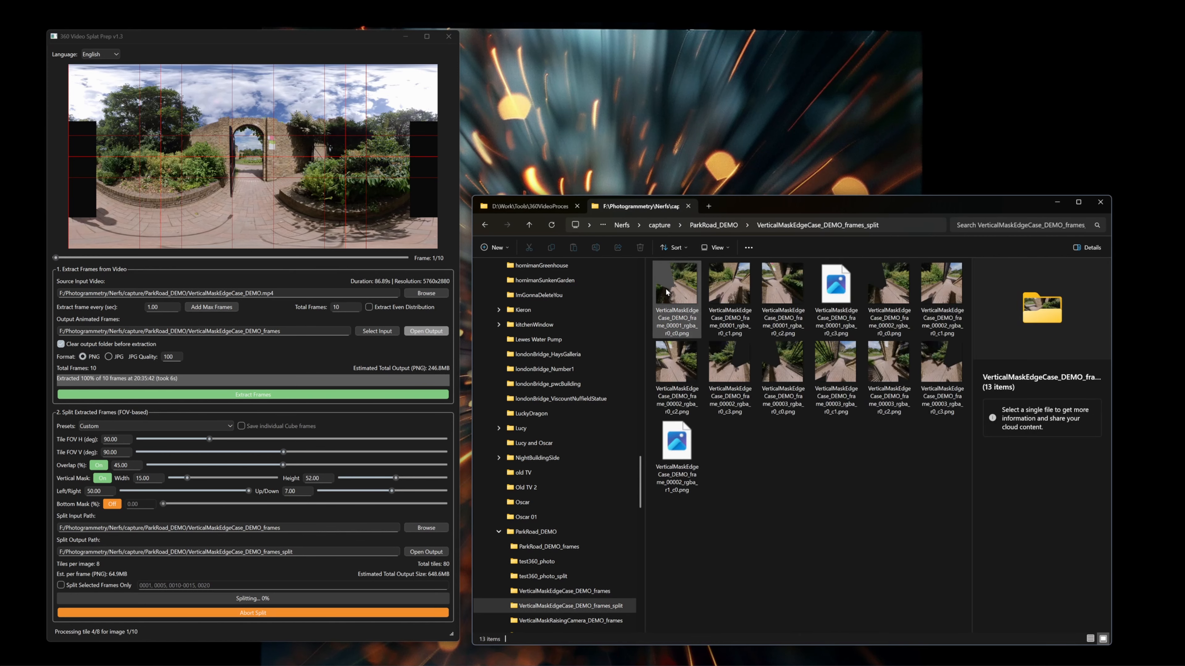
double_click(672, 292)
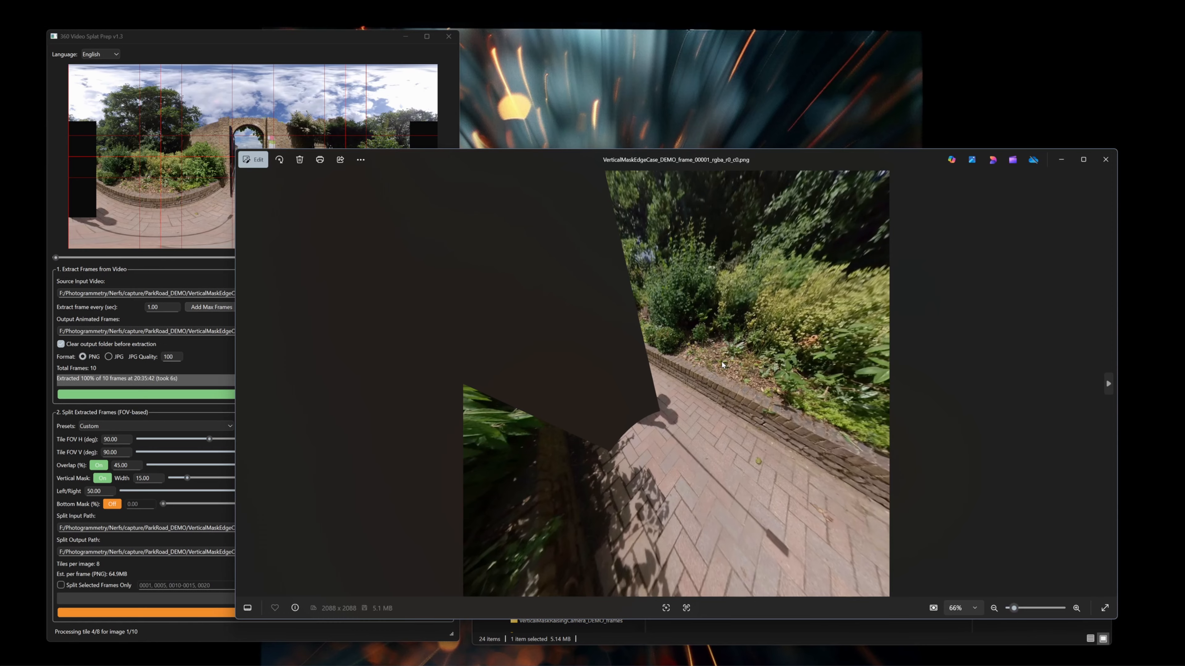
key("Right")
key("Right")
key("Right")
key("Right")
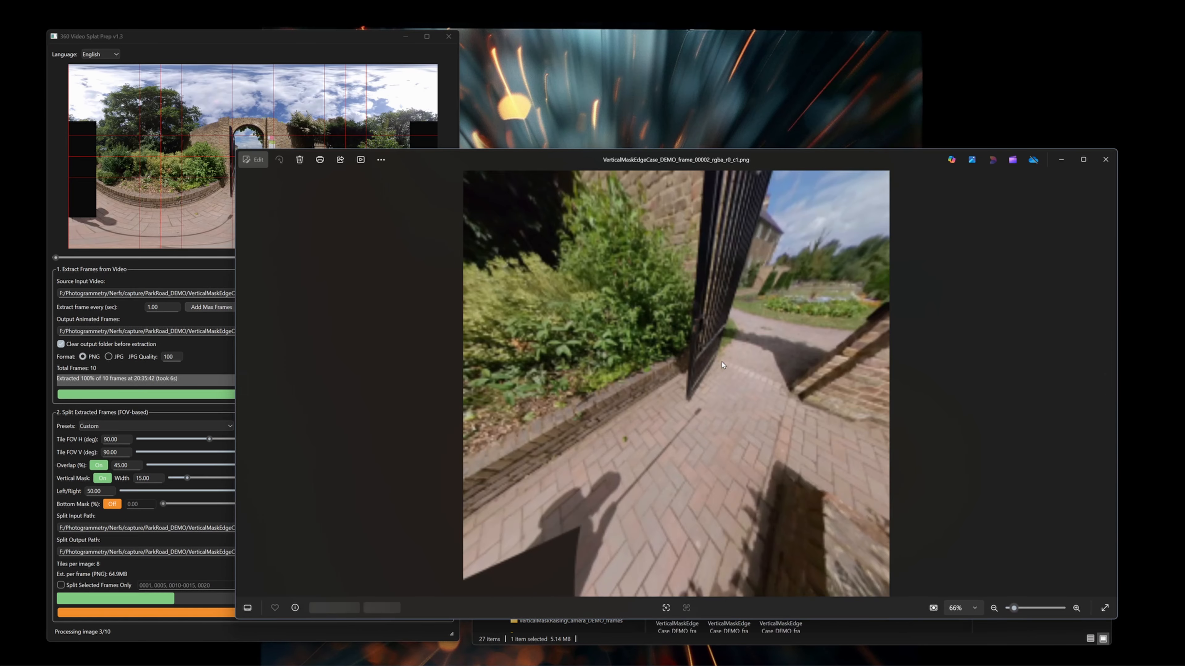
key("Right")
key("Right")
key("Right")
key("Right")
key("Right")
key("Right")
key("Right")
key("Right")
key("Right")
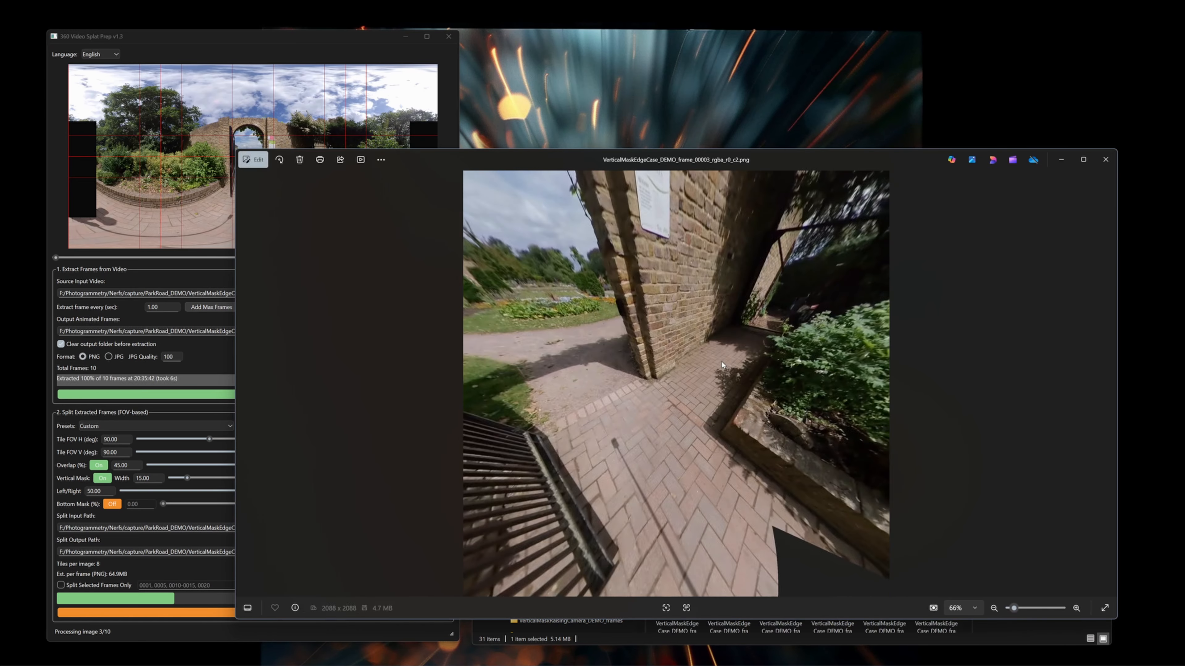
Step: Examine the following masked tiles of frame 00003 up to tile r1_c0 and close the image viewer
key("Right")
key("Right")
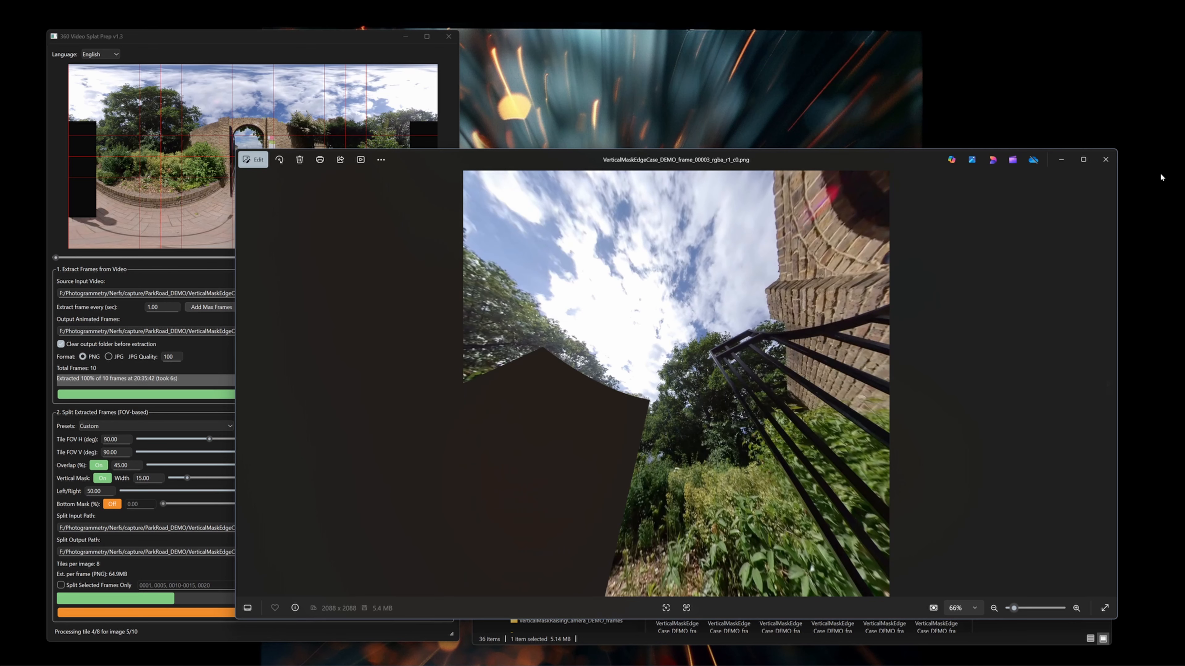
left_click(1102, 164)
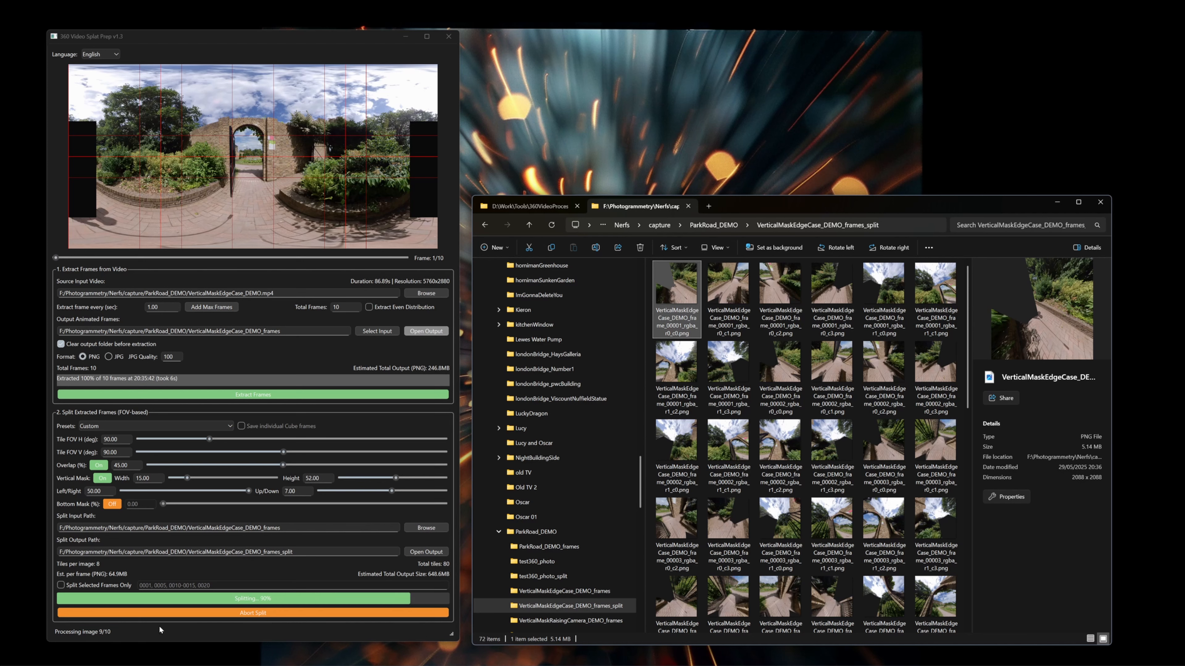
Step: Abort the running split of the VerticalMaskEdgeCase_DEMO frames
left_click(145, 616)
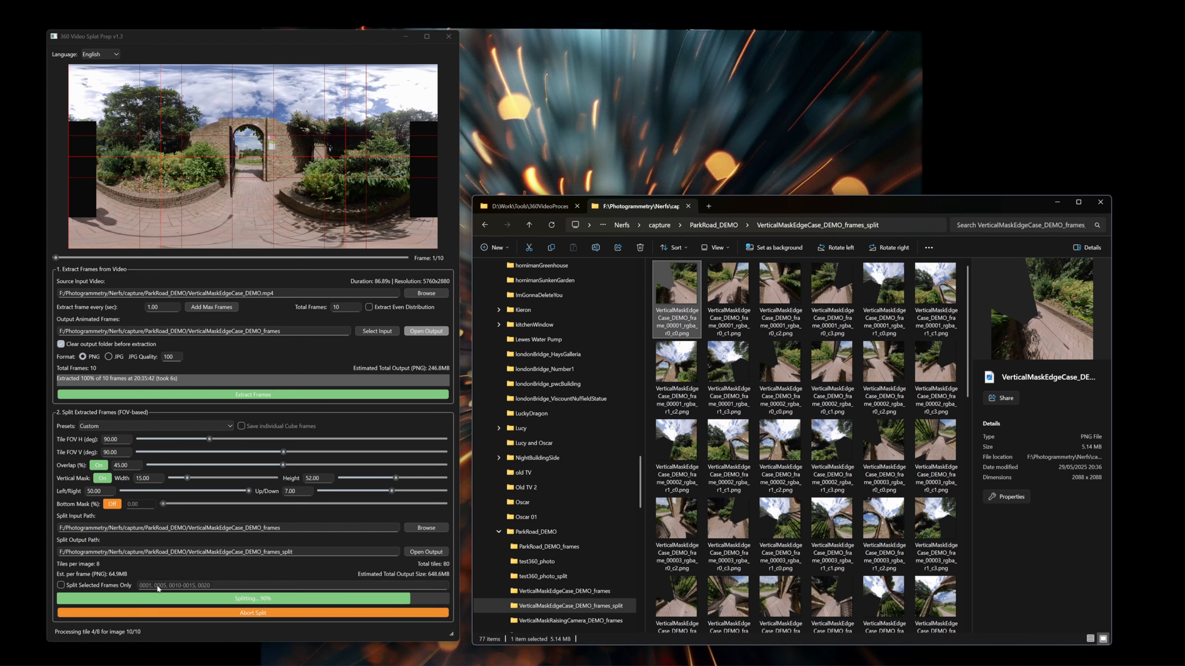
left_click(171, 613)
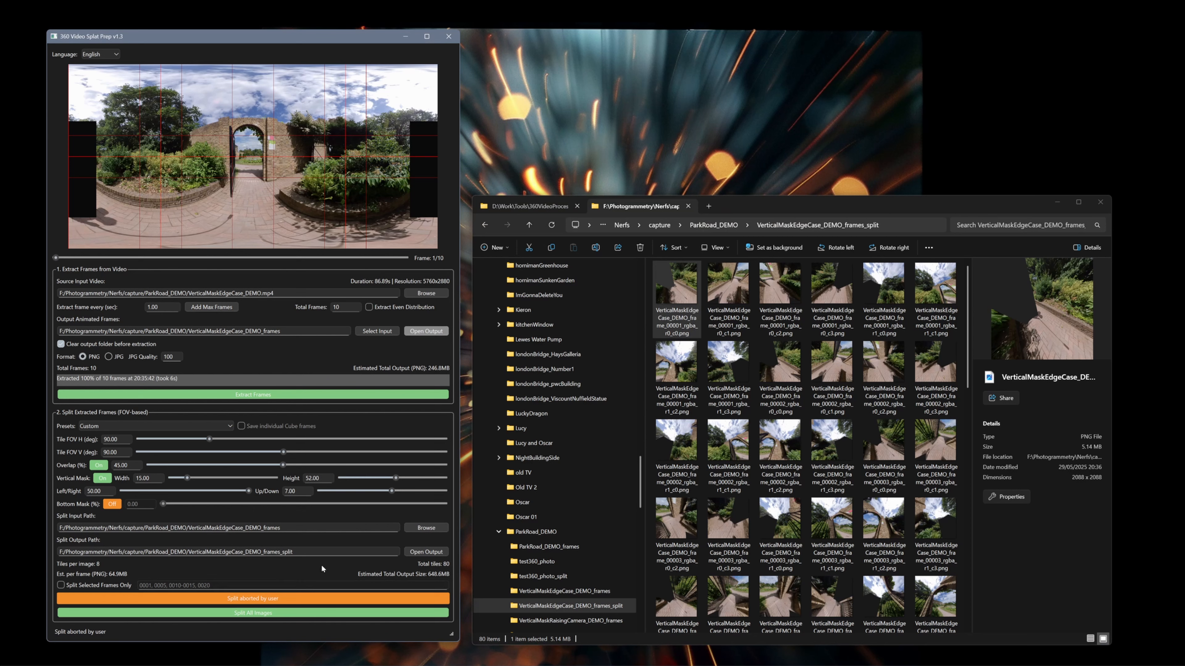
Step: Split only frames 1, 2, 5 of VerticalMaskEdgeCase_DEMO using the Cube Map (Cross) preset
mouse_move(188, 583)
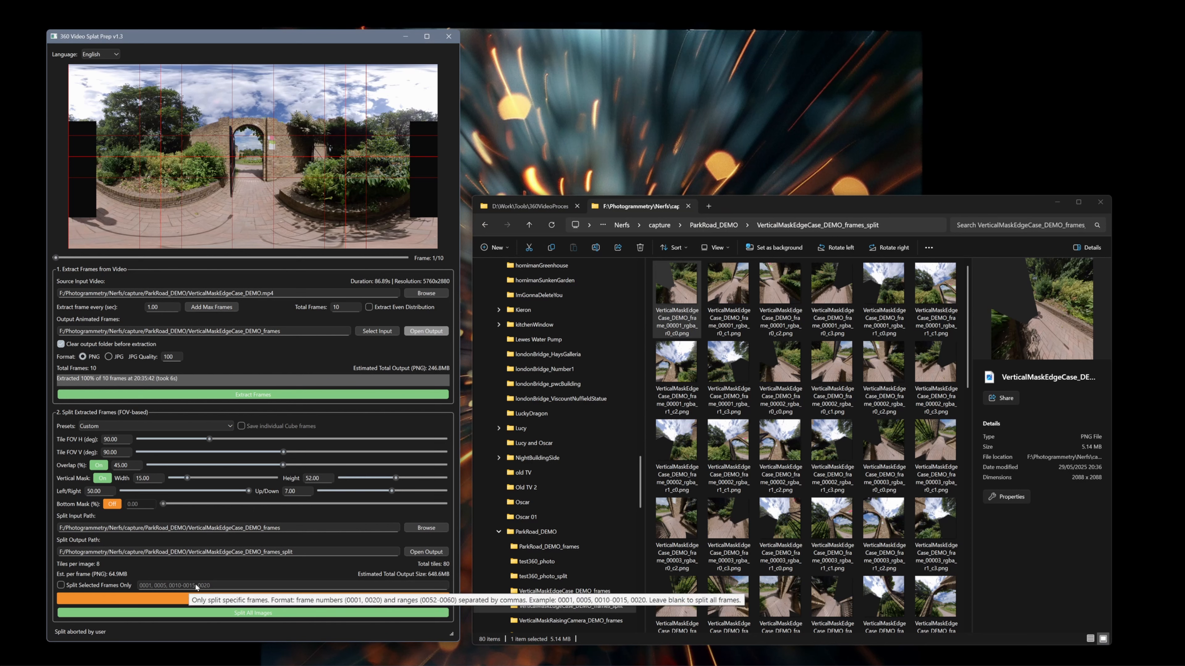
left_click(140, 426)
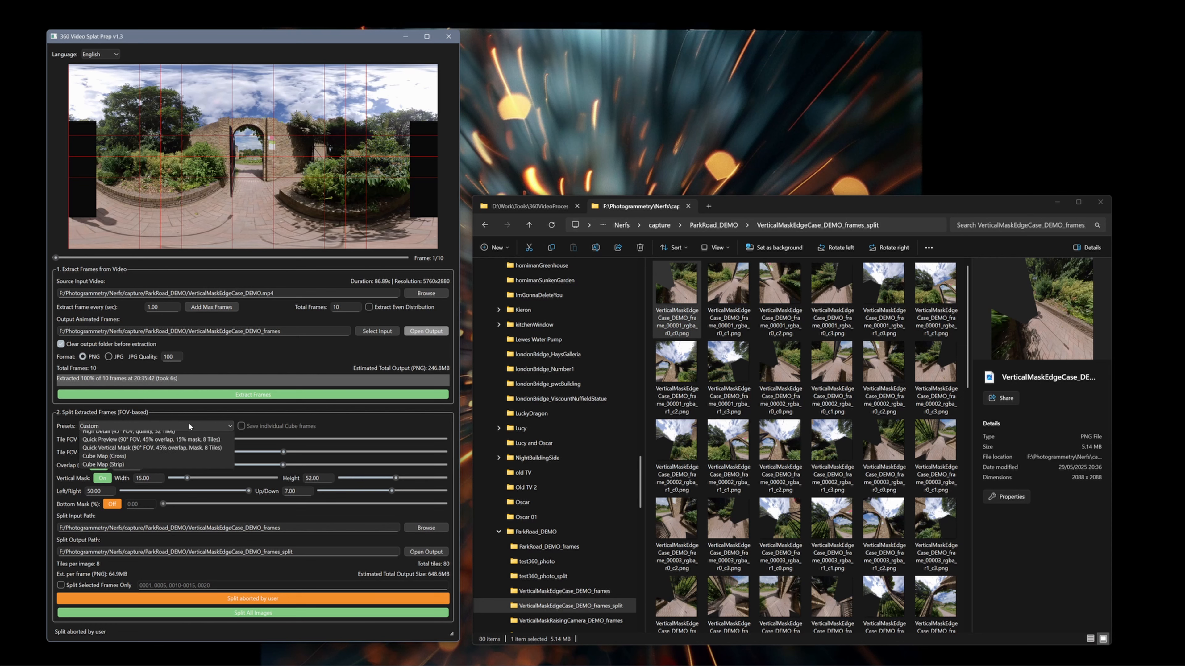
left_click(135, 494)
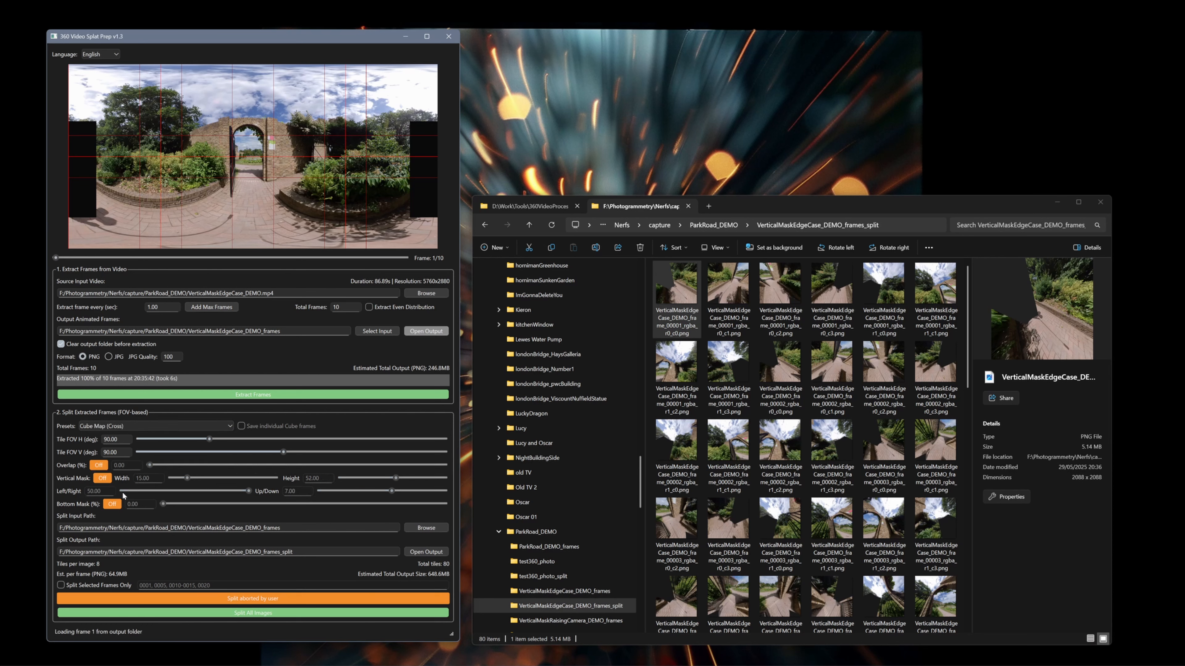
left_click(61, 585)
left_click(179, 589)
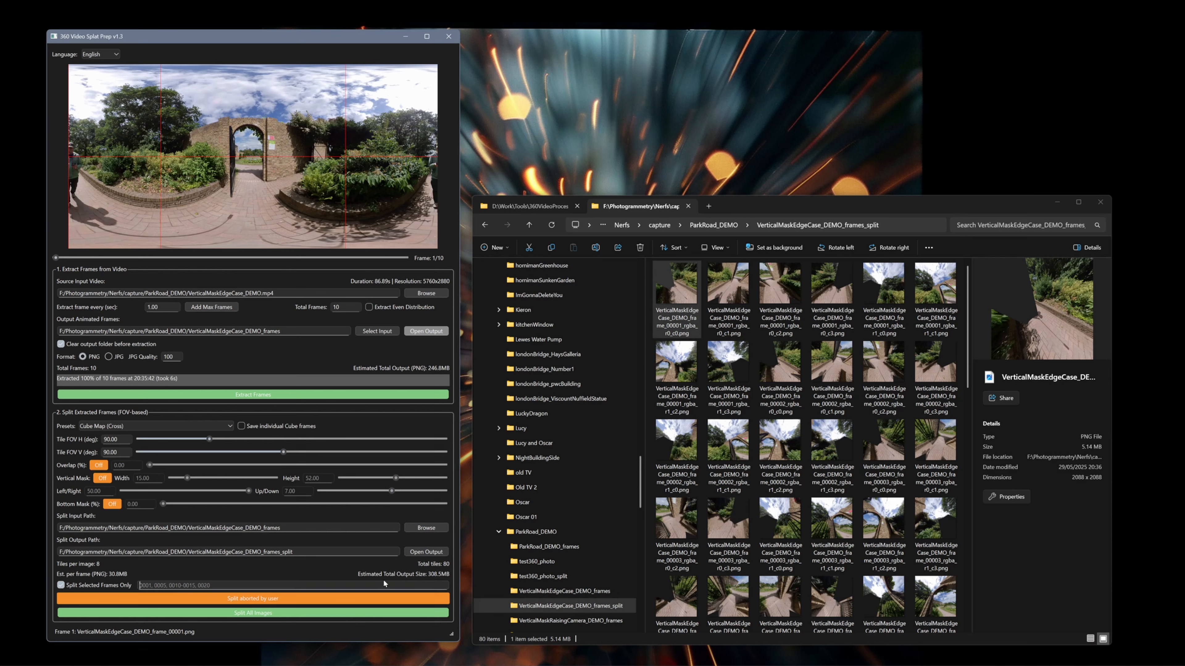
type("1, 2, 5")
left_click(265, 613)
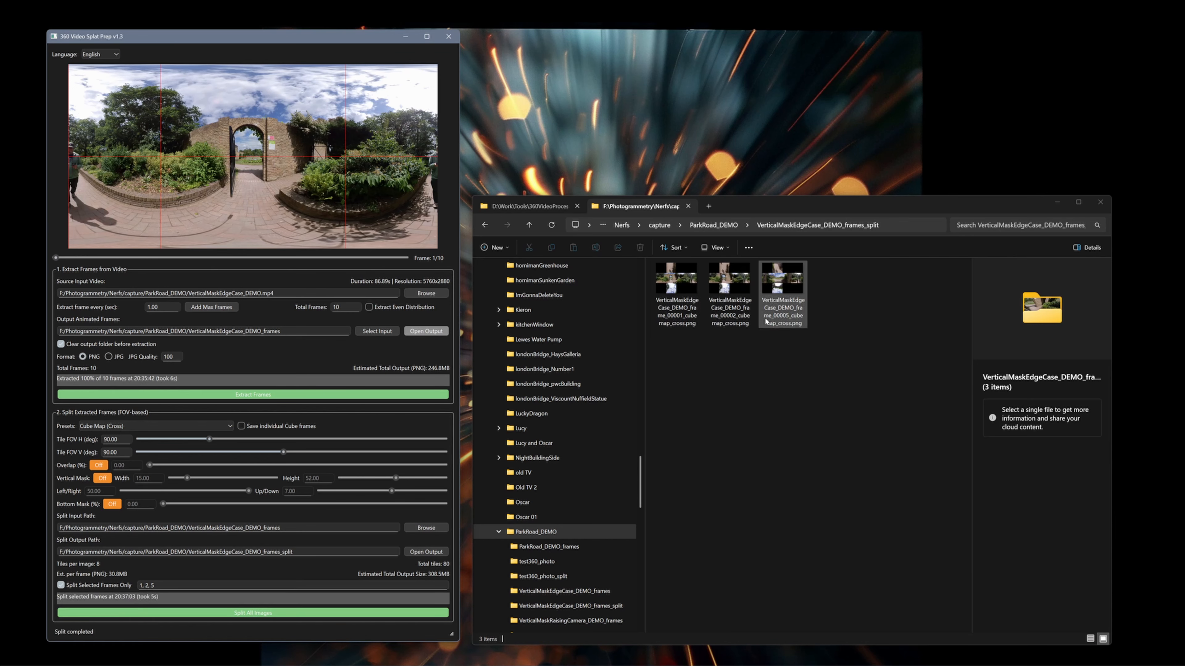
Step: Change the selected frames to the range 5-10 and split them with the Cube Map (Cross) preset
left_click(169, 587)
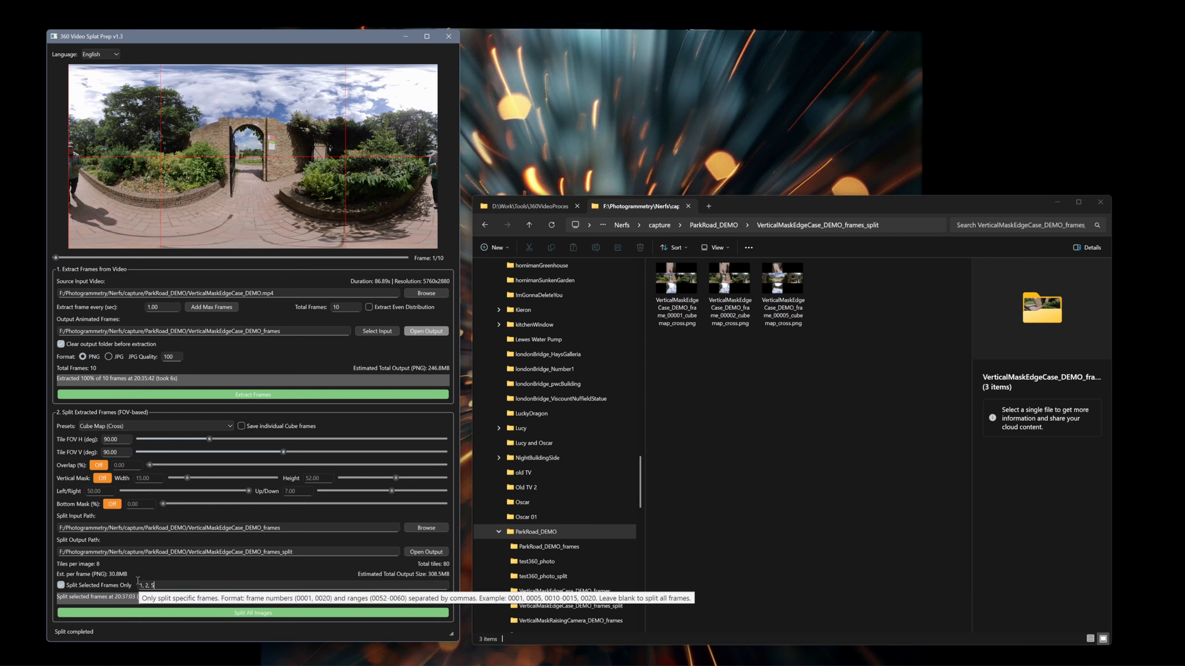
type("-10")
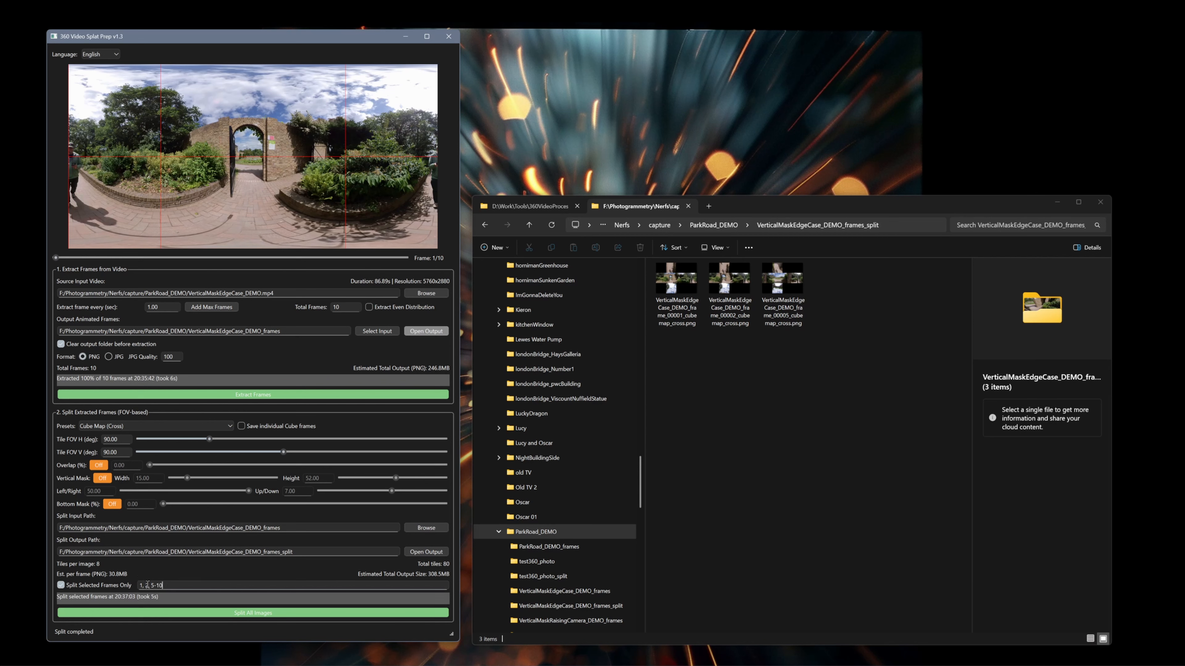
left_click_drag(151, 585, 139, 586)
key("BackSpace")
left_click(390, 613)
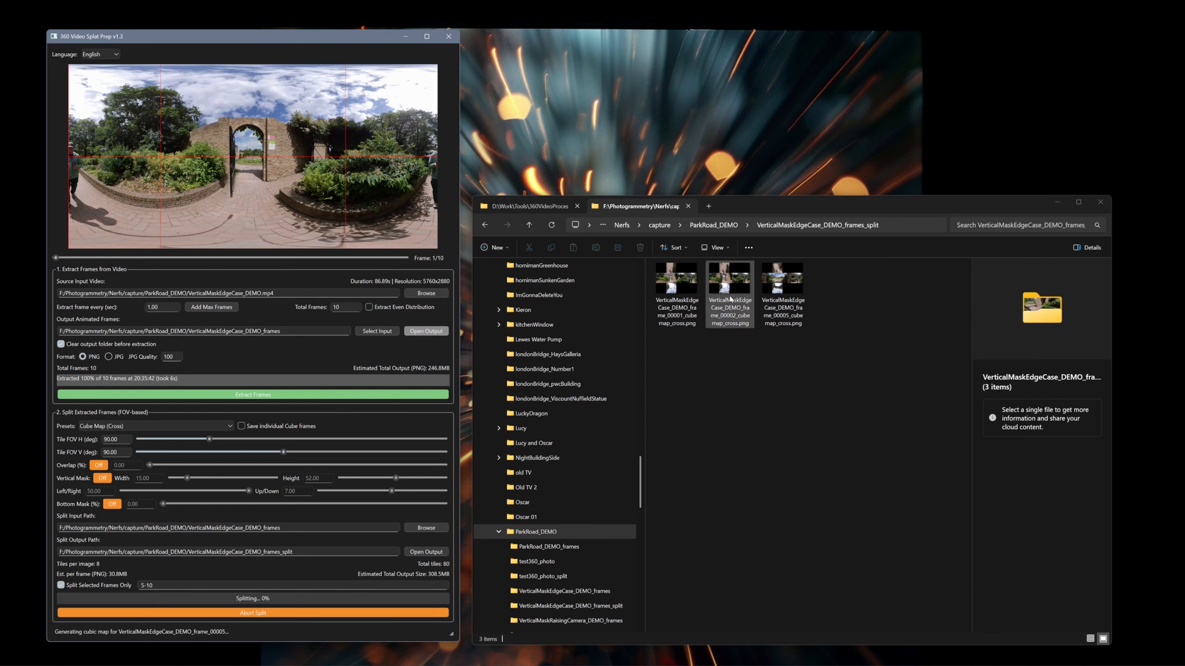